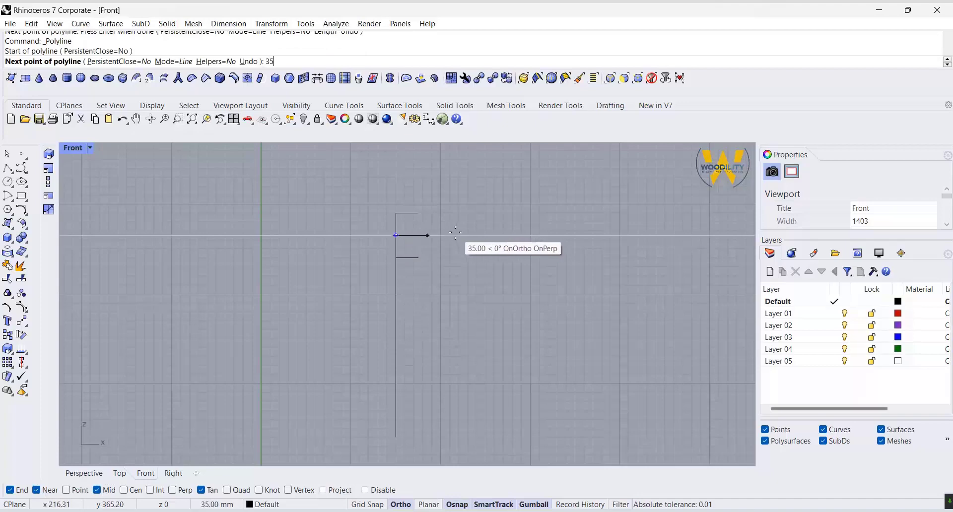
Finish the 35 mm horizontal line midway between the two short lines and draw an arc joining their ends through its tip.
{"action": "left_click", "coordinate": [455, 235]}
{"action": "right_click", "coordinate": [453, 234]}
{"action": "left_click", "coordinate": [12, 199]}
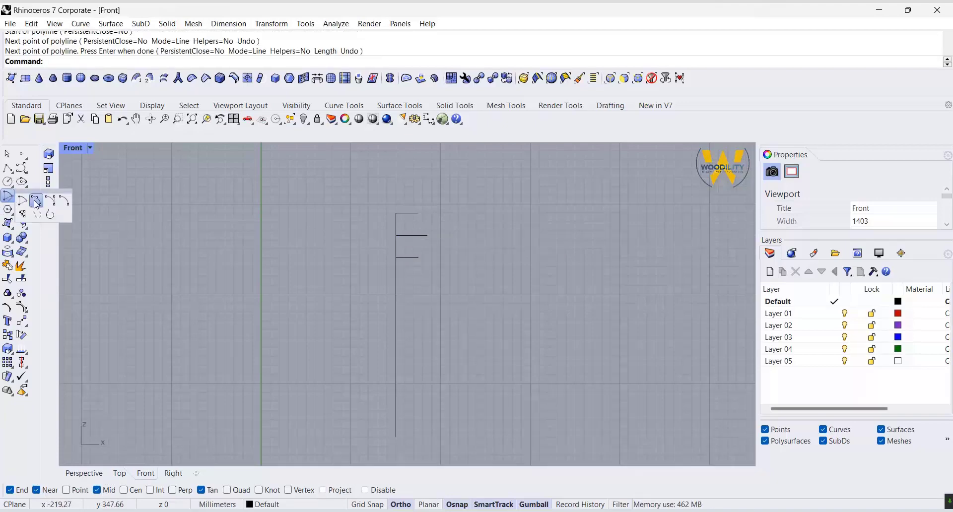
{"action": "left_click", "coordinate": [36, 199]}
{"action": "left_click", "coordinate": [418, 213]}
{"action": "left_click", "coordinate": [417, 257]}
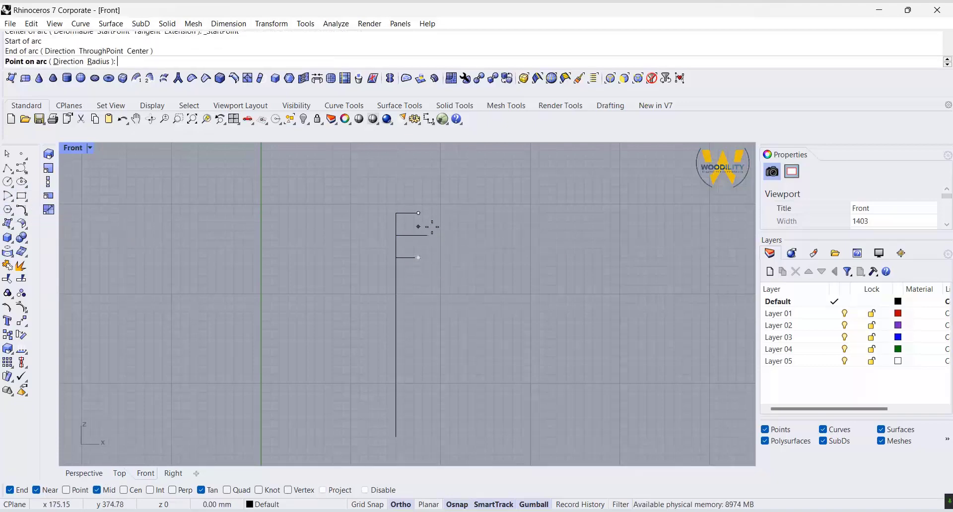
{"action": "left_click", "coordinate": [427, 235]}
{"action": "left_click_drag", "start_coordinate": [549, 234], "coordinate": [545, 232]}
{"action": "right_click_drag", "start_coordinate": [478, 222], "coordinate": [487, 219]}
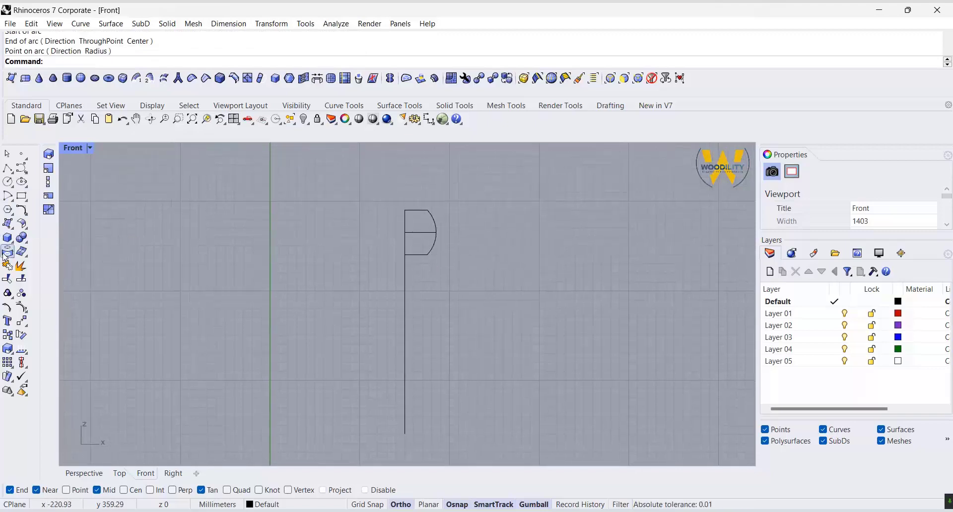
Join the arc with the two short horizontal lines into one head outline curve.
{"action": "left_click", "coordinate": [8, 265]}
{"action": "left_click", "coordinate": [417, 208]}
{"action": "left_click", "coordinate": [420, 255]}
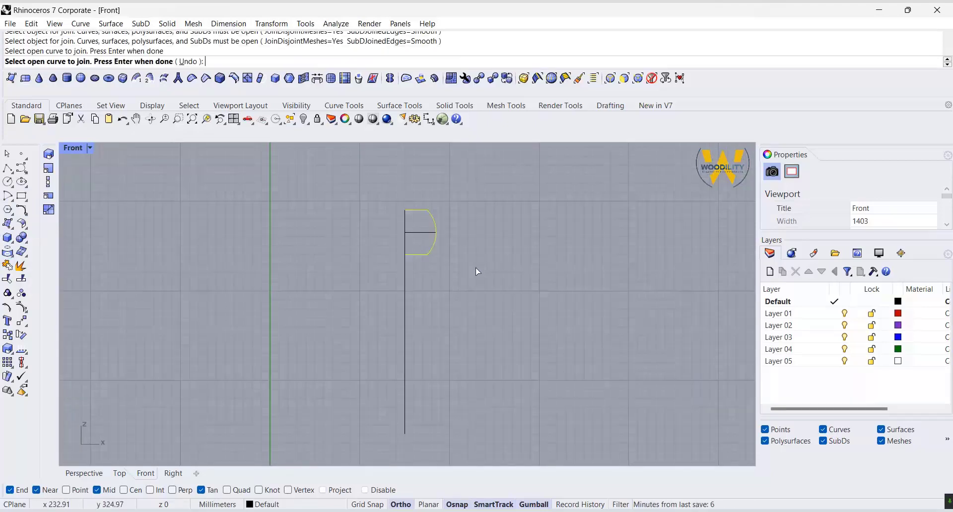
{"action": "key", "text": "Return"}
Delete the middle 35 mm line and one of the overlapping vertical curves along the head outline.
{"action": "left_click", "coordinate": [420, 235]}
{"action": "key", "text": "Delete"}
{"action": "left_click", "coordinate": [406, 231]}
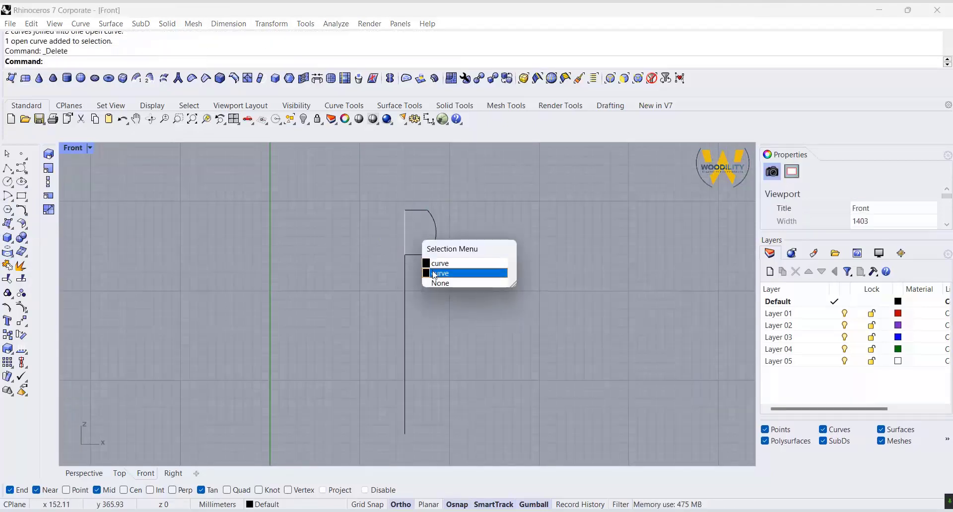
{"action": "left_click", "coordinate": [436, 270]}
{"action": "key", "text": "Delete"}
{"action": "right_click_drag", "start_coordinate": [440, 280], "coordinate": [448, 275]}
{"action": "left_click", "coordinate": [8, 169]}
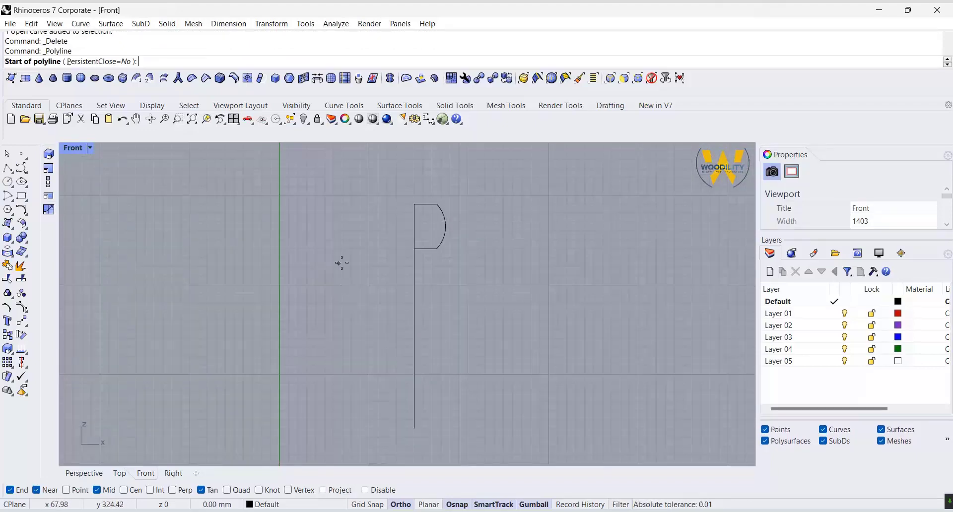
{"action": "left_click", "coordinate": [414, 248]}
{"action": "type", "text": "35"}
{"action": "key", "text": "Return"}
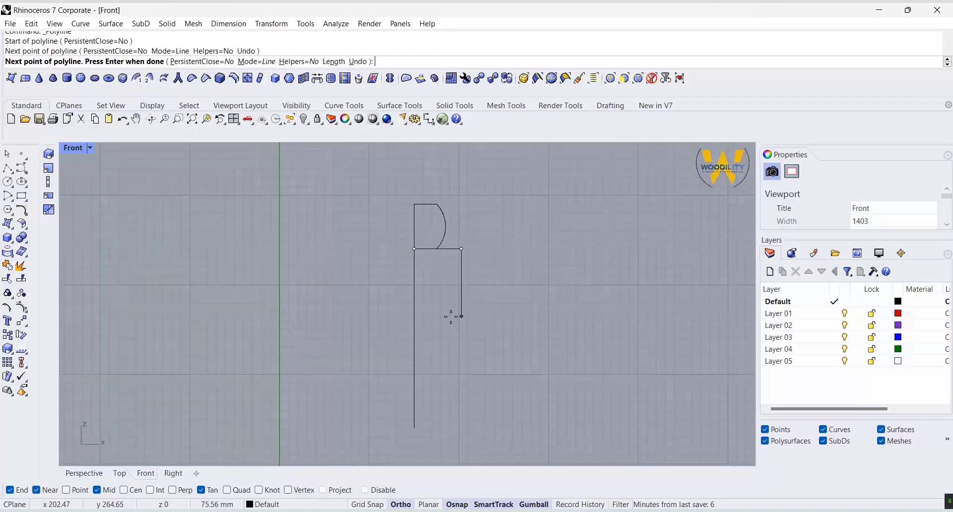
{"action": "key", "text": "Return"}
{"action": "left_click", "coordinate": [447, 248]}
{"action": "key", "text": "Delete"}
Draw a polyline collar about 35 mm wide and 10 mm high directly beneath the head, ending on the vertical line.
{"action": "key", "text": "Return"}
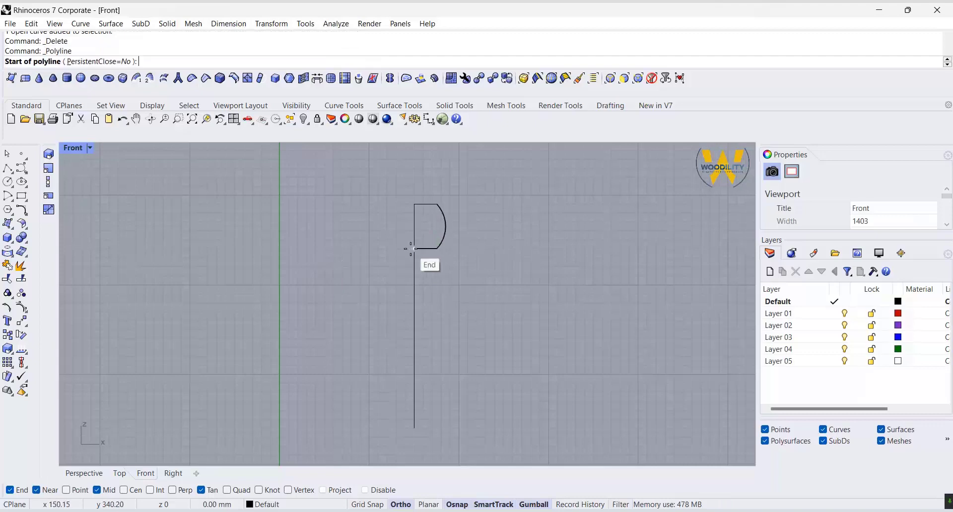
{"action": "left_click", "coordinate": [414, 249]}
{"action": "left_click", "coordinate": [445, 249]}
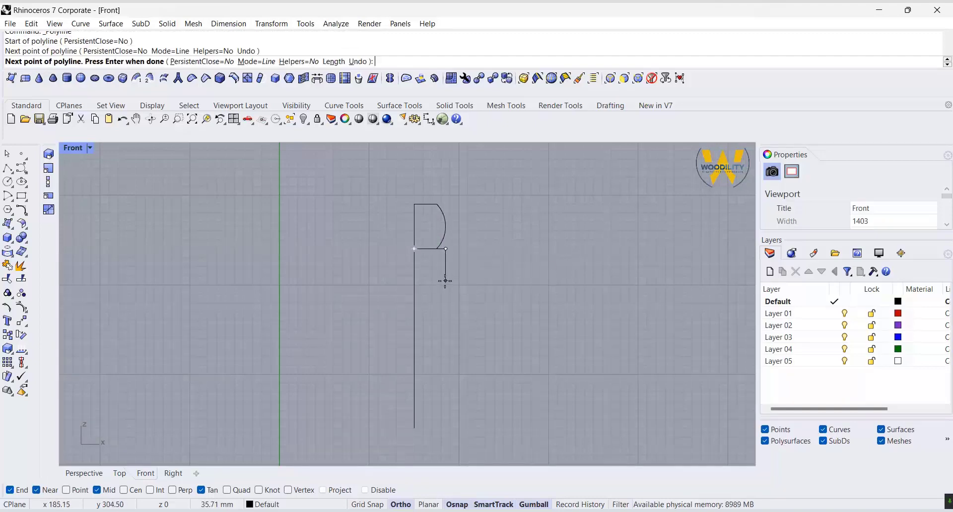
{"action": "left_click", "coordinate": [446, 258]}
{"action": "scroll", "coordinate": [413, 256], "scroll_direction": "up", "scroll_amount": 4}
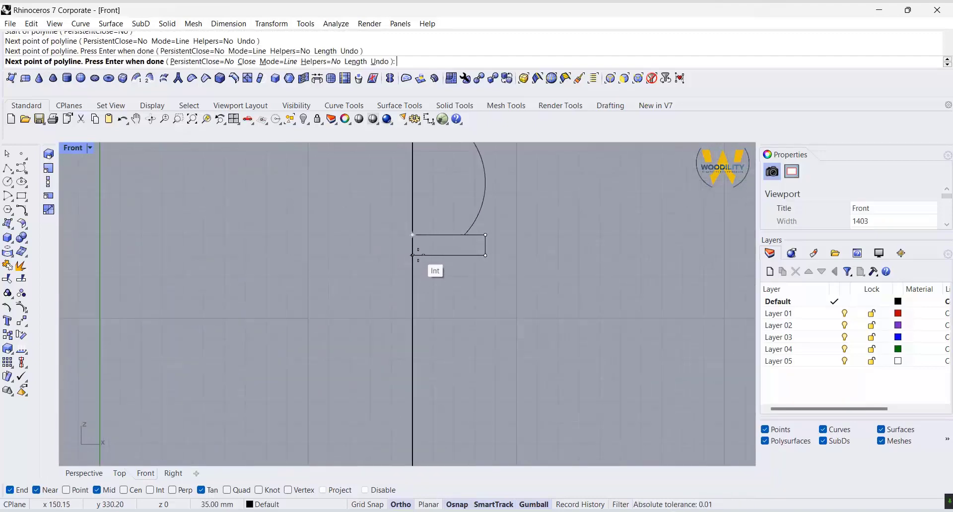
{"action": "left_click", "coordinate": [412, 255]}
{"action": "key", "text": "Return"}
Draw a 30 mm horizontal line outward from the collar's lower corner on the vertical line.
{"action": "scroll", "coordinate": [414, 255], "scroll_direction": "down", "scroll_amount": 4}
{"action": "key", "text": "Return"}
{"action": "left_click", "coordinate": [414, 256]}
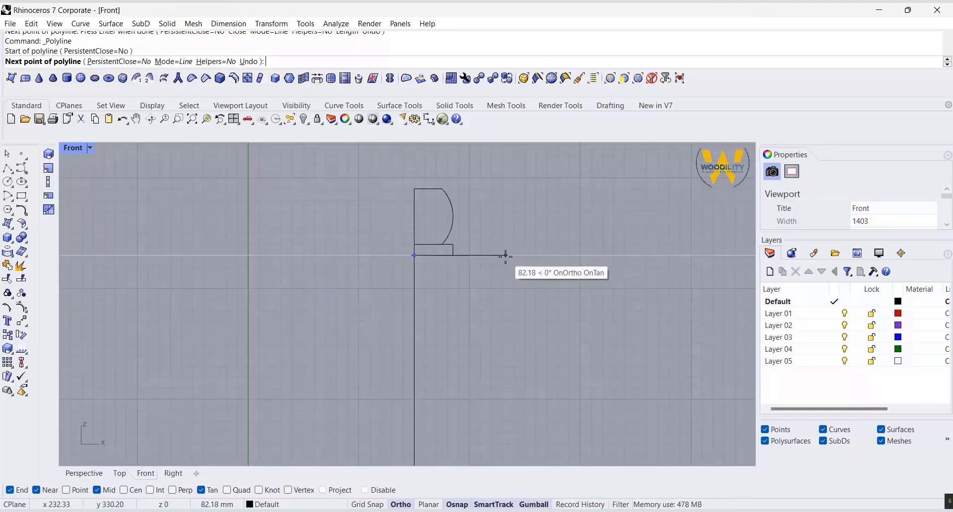
{"action": "type", "text": "30"}
{"action": "left_click", "coordinate": [500, 256]}
{"action": "key", "text": "Return"}
Draw the tapered shaft polyline 230 mm down from the collar, 12.5 mm outward, and up to the end of the 30 mm line.
{"action": "right_click_drag", "start_coordinate": [430, 288], "coordinate": [403, 202]}
{"action": "key", "text": "Return"}
{"action": "left_click", "coordinate": [386, 169]}
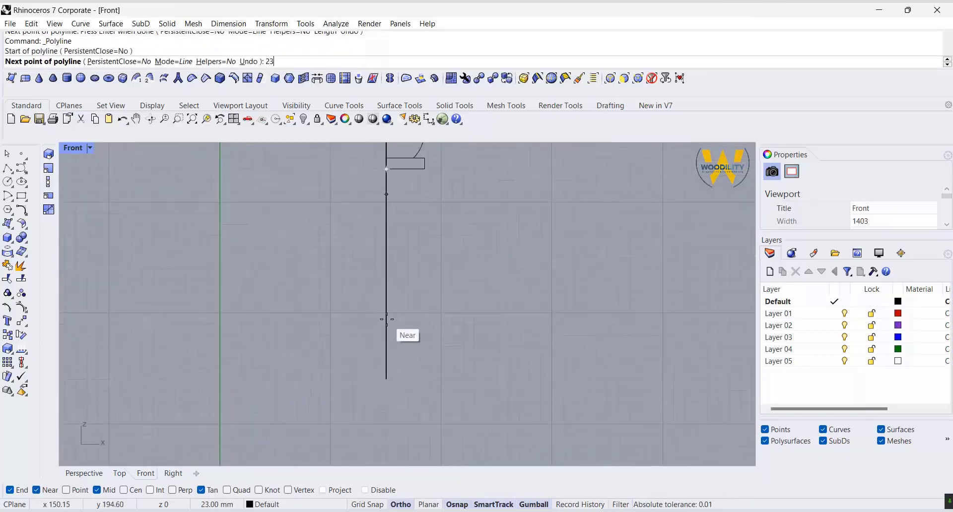
{"action": "type", "text": "23"}
{"action": "key", "text": "Return"}
{"action": "left_click", "coordinate": [386, 423]}
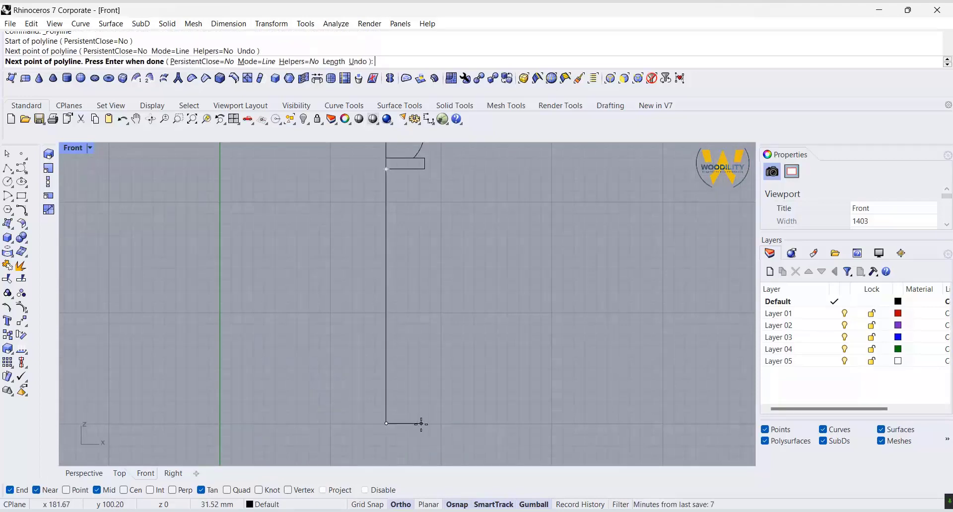
{"action": "type", "text": "12"}
{"action": "key", "text": "Return"}
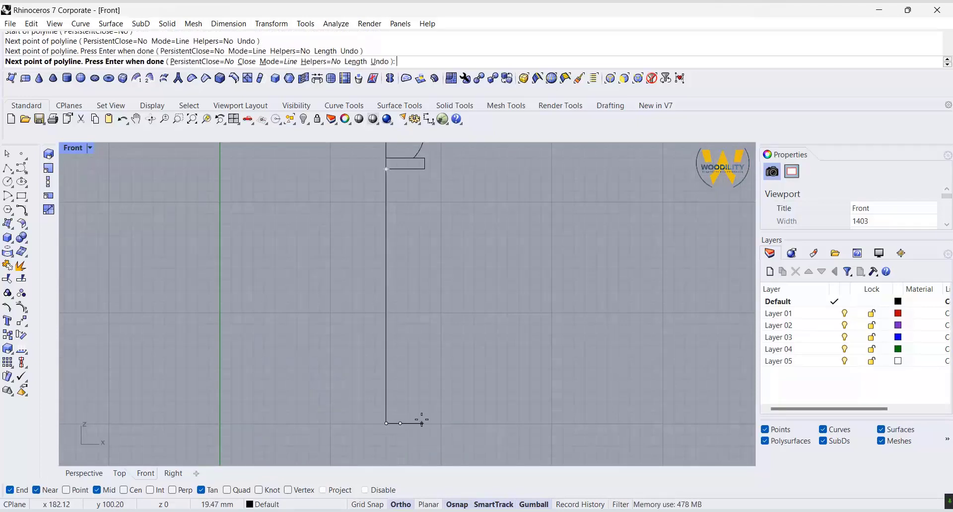
{"action": "left_click", "coordinate": [420, 169]}
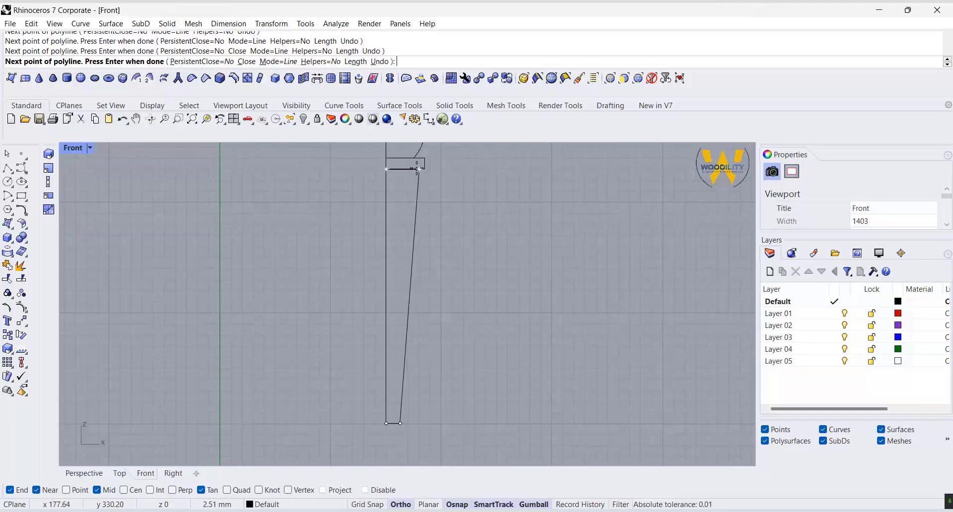
{"action": "key", "text": "Return"}
Explode the shaft outline and delete one of the overlapping vertical curves.
{"action": "left_click", "coordinate": [416, 198]}
{"action": "left_click", "coordinate": [20, 266]}
{"action": "left_click", "coordinate": [386, 237]}
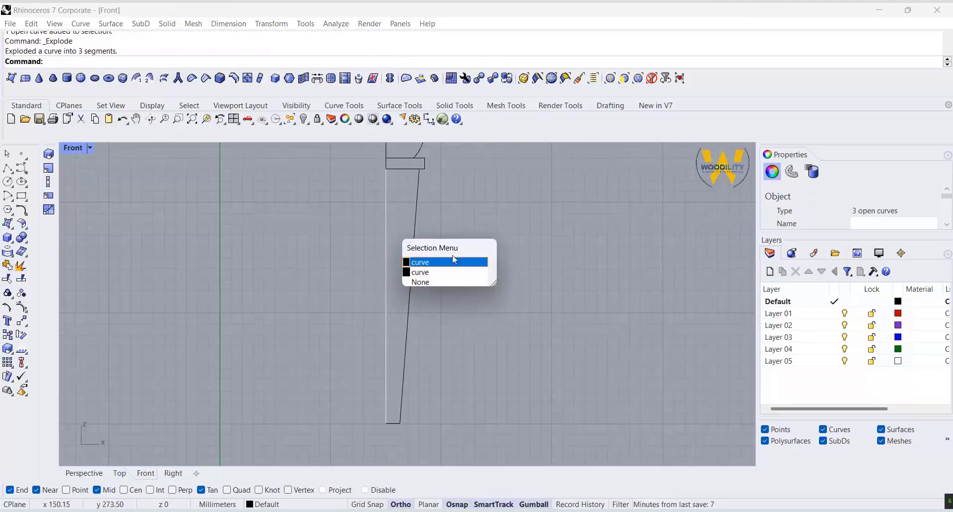
{"action": "left_click", "coordinate": [422, 272]}
{"action": "key", "text": "Delete"}
Stretch the vertical centre line at both ends so it extends above the head and well below the shaft.
{"action": "right_click_drag", "start_coordinate": [416, 187], "coordinate": [387, 255]}
{"action": "left_click", "coordinate": [386, 221]}
{"action": "scroll", "coordinate": [388, 219], "scroll_direction": "down", "scroll_amount": 3}
{"action": "left_click_drag", "start_coordinate": [387, 261], "coordinate": [388, 159]}
{"action": "right_click_drag", "start_coordinate": [397, 364], "coordinate": [396, 256]}
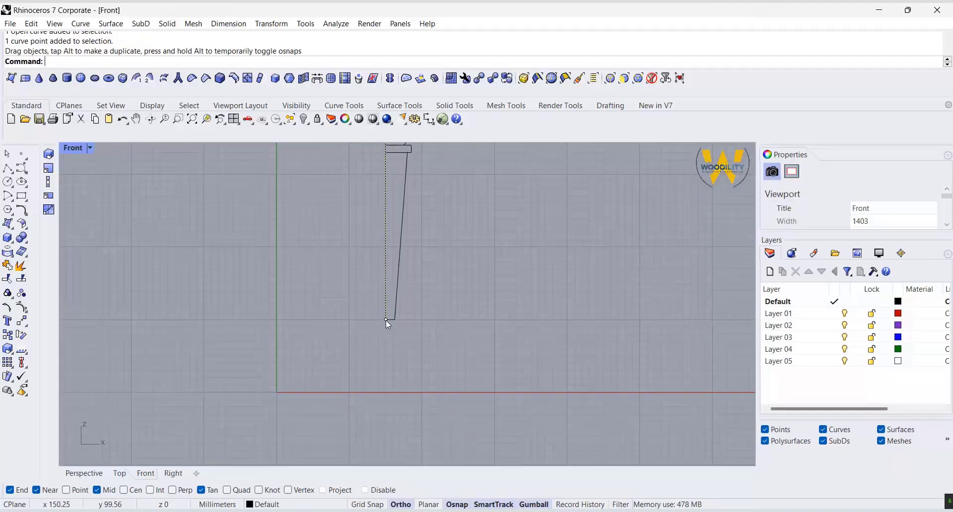
{"action": "left_click_drag", "start_coordinate": [386, 320], "coordinate": [385, 439]}
{"action": "left_click", "coordinate": [459, 329]}
Join the shaft's top line, slanted side and bottom line into one open curve.
{"action": "right_click_drag", "start_coordinate": [421, 207], "coordinate": [448, 307]}
{"action": "left_click", "coordinate": [424, 254]}
{"action": "left_click", "coordinate": [456, 294]}
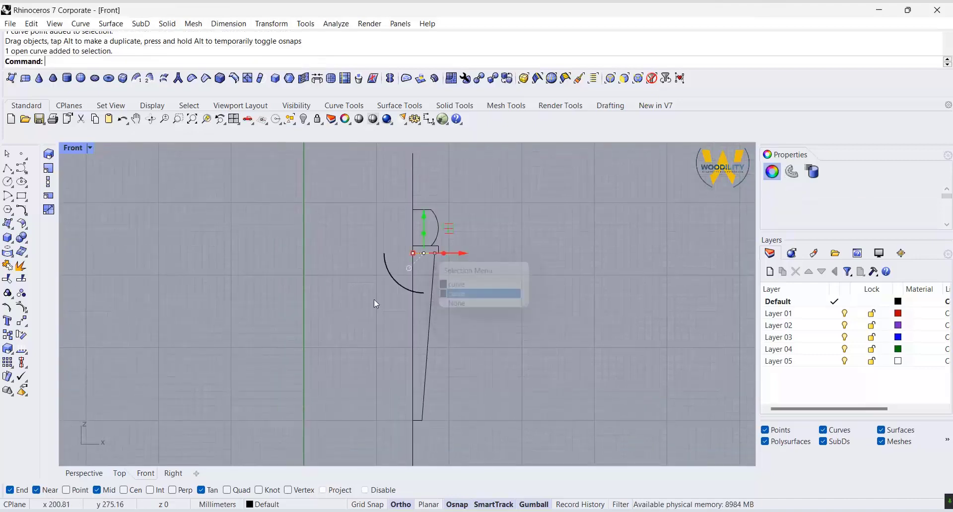
{"action": "left_click", "coordinate": [7, 265]}
{"action": "left_click", "coordinate": [434, 264]}
{"action": "left_click", "coordinate": [418, 419]}
{"action": "right_click_drag", "start_coordinate": [488, 465], "coordinate": [494, 414]}
{"action": "right_click", "coordinate": [490, 399]}
{"action": "left_click", "coordinate": [489, 398]}
Draw a stepped foot polyline below the shaft, about 37 mm wide and 23 mm high, from the shaft's outer corner to the centre line.
{"action": "right_click_drag", "start_coordinate": [417, 359], "coordinate": [419, 313]}
{"action": "left_click", "coordinate": [9, 170]}
{"action": "scroll", "coordinate": [481, 302], "scroll_direction": "up", "scroll_amount": 6}
{"action": "right_click_drag", "start_coordinate": [482, 303], "coordinate": [589, 251]}
{"action": "left_click", "coordinate": [532, 259]}
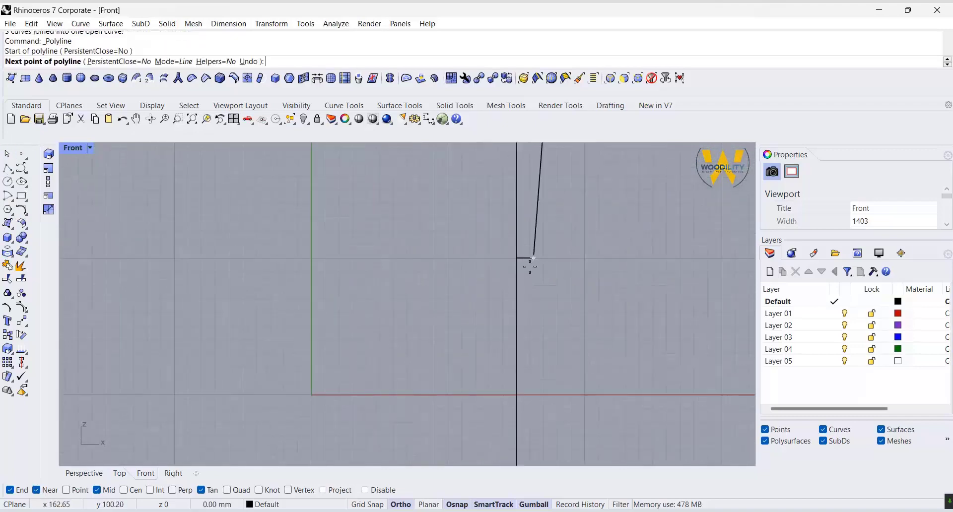
{"action": "left_click", "coordinate": [526, 293]}
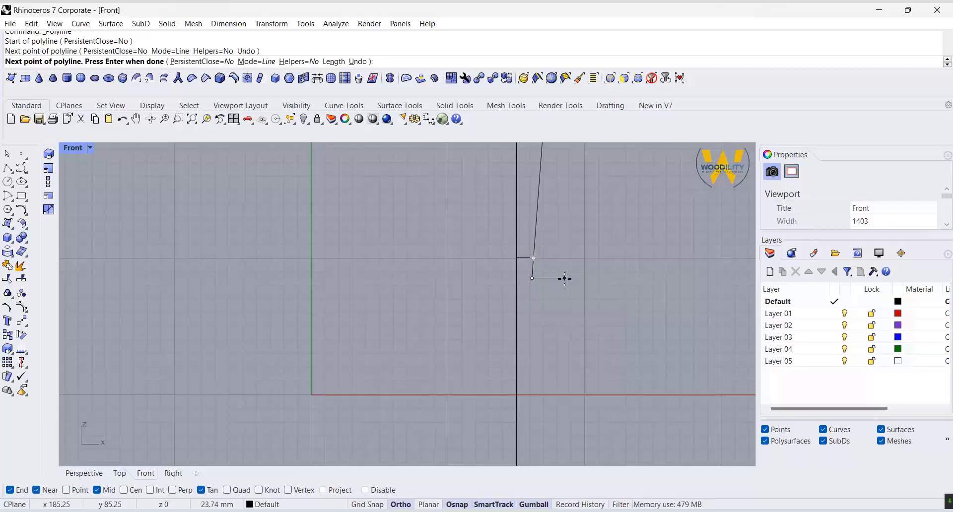
{"action": "scroll", "coordinate": [516, 281], "scroll_direction": "down", "scroll_amount": 2}
{"action": "right_click_drag", "start_coordinate": [516, 281], "coordinate": [510, 366]}
{"action": "left_click", "coordinate": [551, 363]}
{"action": "left_click", "coordinate": [551, 372]}
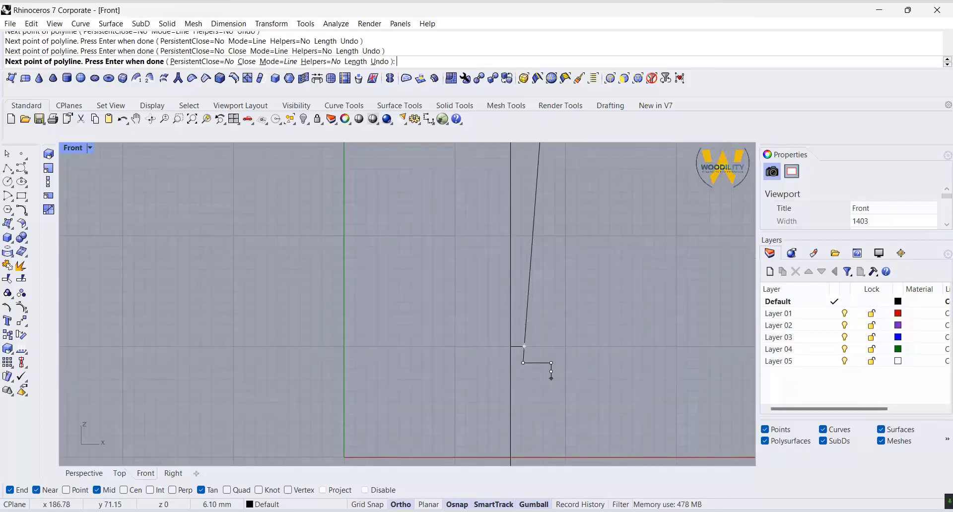
{"action": "left_click", "coordinate": [510, 371]}
{"action": "key", "text": "Return"}
Show the foot curve's dimensions in BoxEdit and move its outer edge inward to make it about 32 mm wide.
{"action": "scroll", "coordinate": [542, 375], "scroll_direction": "up", "scroll_amount": 4}
{"action": "left_click", "coordinate": [543, 369]}
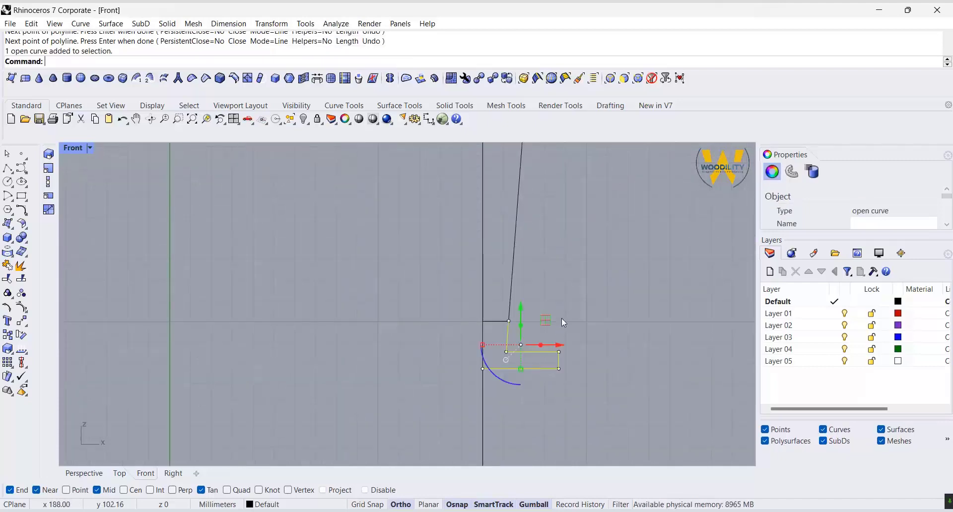
{"action": "left_click", "coordinate": [900, 253]}
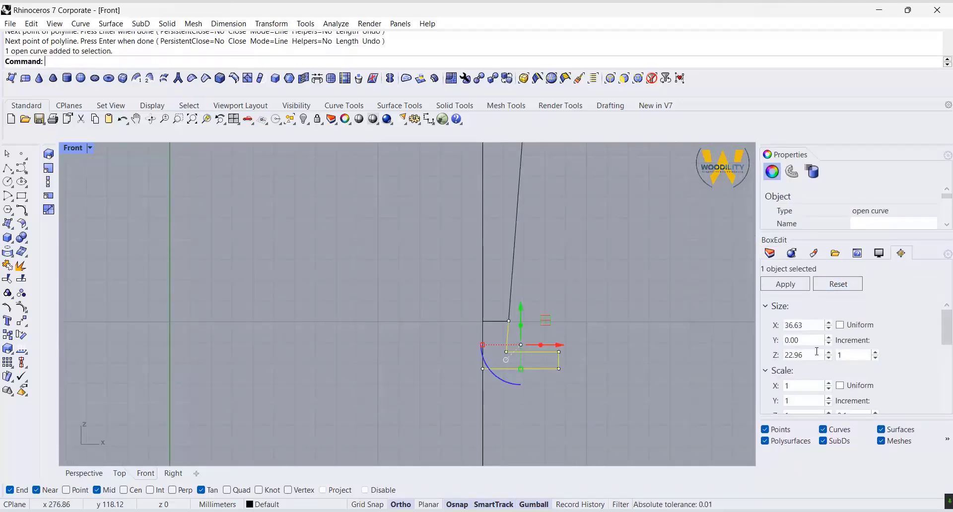
{"action": "left_click", "coordinate": [623, 396]}
{"action": "left_click", "coordinate": [558, 363]}
{"action": "left_click_drag", "start_coordinate": [544, 297], "coordinate": [599, 414]}
{"action": "left_click_drag", "start_coordinate": [597, 360], "coordinate": [587, 360]}
{"action": "left_click", "coordinate": [621, 306]}
{"action": "scroll", "coordinate": [621, 306], "scroll_direction": "down", "scroll_amount": 6}
{"action": "right_click_drag", "start_coordinate": [621, 305], "coordinate": [581, 370]}
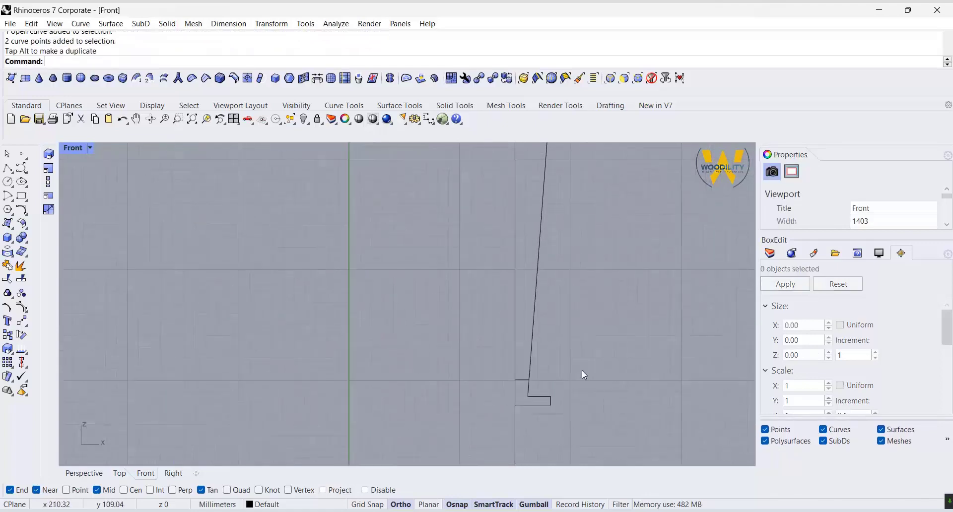
Scale the foot curve in one direction from the centre line to a width of 22.5 mm.
{"action": "scroll", "coordinate": [581, 370], "scroll_direction": "down", "scroll_amount": 4}
{"action": "left_click", "coordinate": [552, 393]}
{"action": "left_click", "coordinate": [12, 353]}
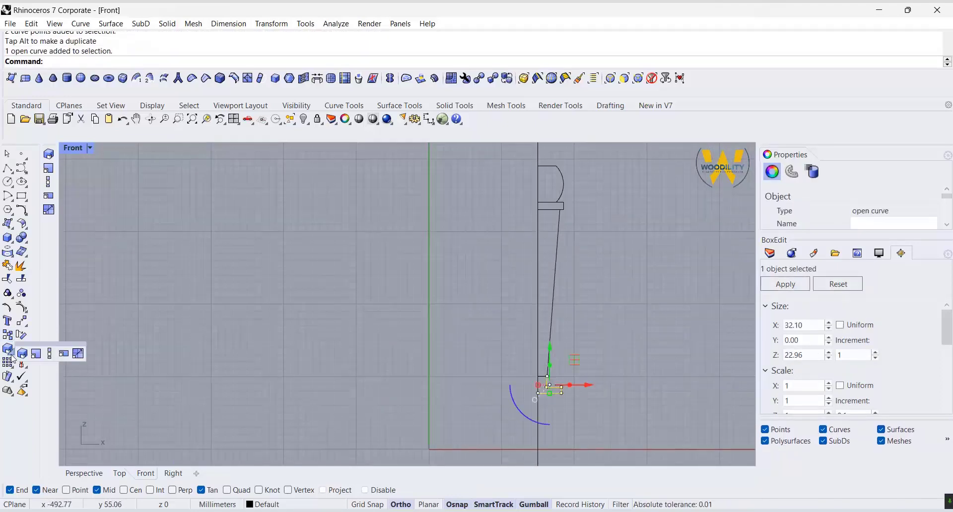
{"action": "left_click", "coordinate": [50, 353]}
{"action": "left_click", "coordinate": [537, 393]}
{"action": "left_click", "coordinate": [549, 393]}
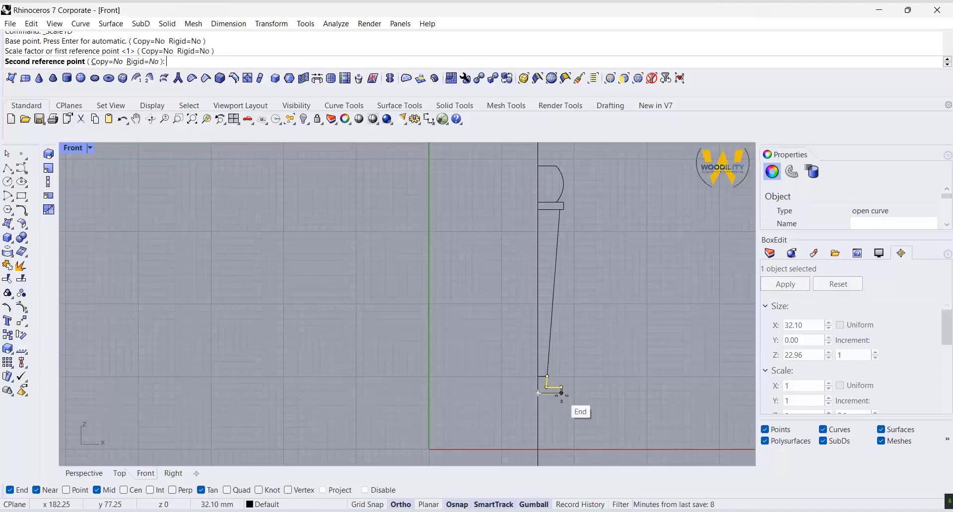
{"action": "type", "text": "22.5"}
{"action": "key", "text": "Return"}
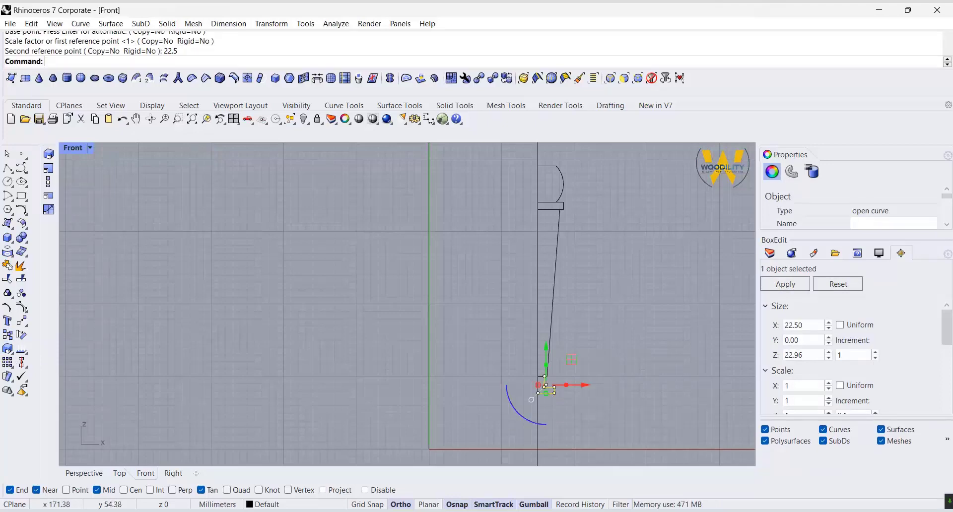
Move the foot's two inner points so the upper one meets the shaft's lower outer corner.
{"action": "scroll", "coordinate": [556, 364], "scroll_direction": "up", "scroll_amount": 8}
{"action": "left_click_drag", "start_coordinate": [481, 206], "coordinate": [544, 405]}
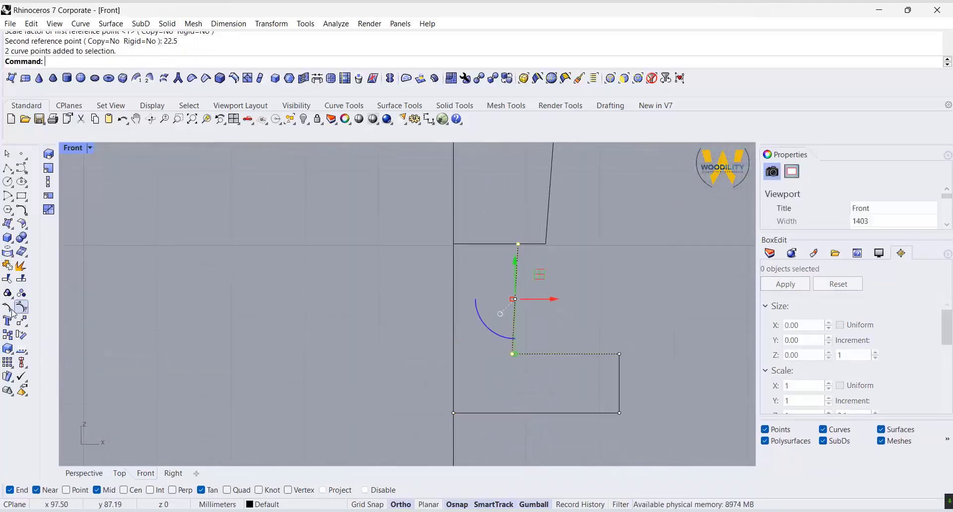
{"action": "left_click", "coordinate": [21, 322]}
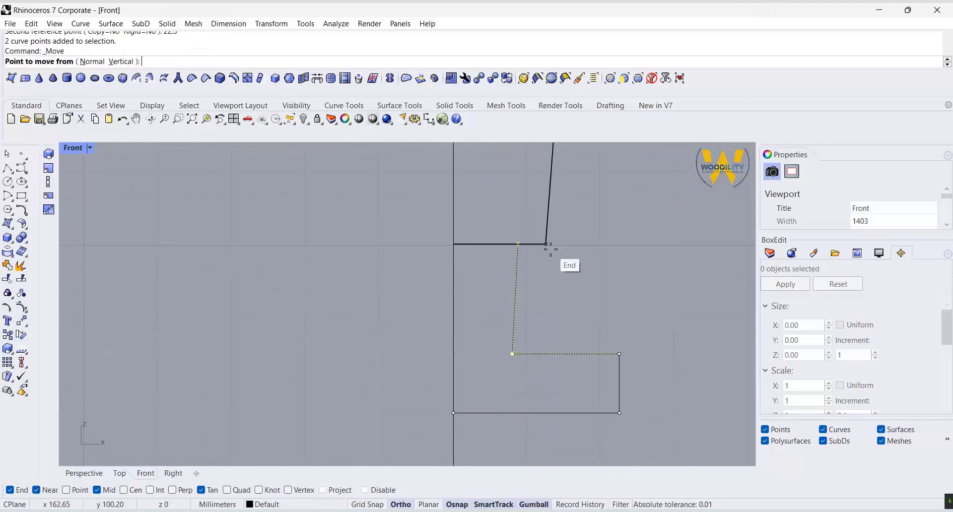
{"action": "left_click", "coordinate": [518, 243]}
{"action": "left_click", "coordinate": [546, 244]}
{"action": "scroll", "coordinate": [609, 332], "scroll_direction": "down", "scroll_amount": 5}
{"action": "scroll", "coordinate": [609, 332], "scroll_direction": "down", "scroll_amount": 6}
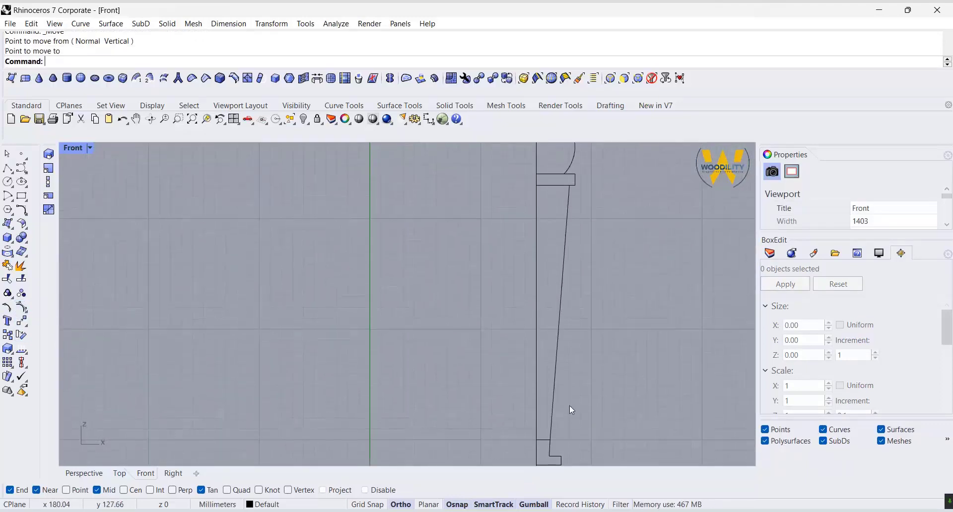
Shift the foot's two inner points 1 mm outward, away from the centre line.
{"action": "scroll", "coordinate": [553, 425], "scroll_direction": "up", "scroll_amount": 6}
{"action": "left_click", "coordinate": [8, 169]}
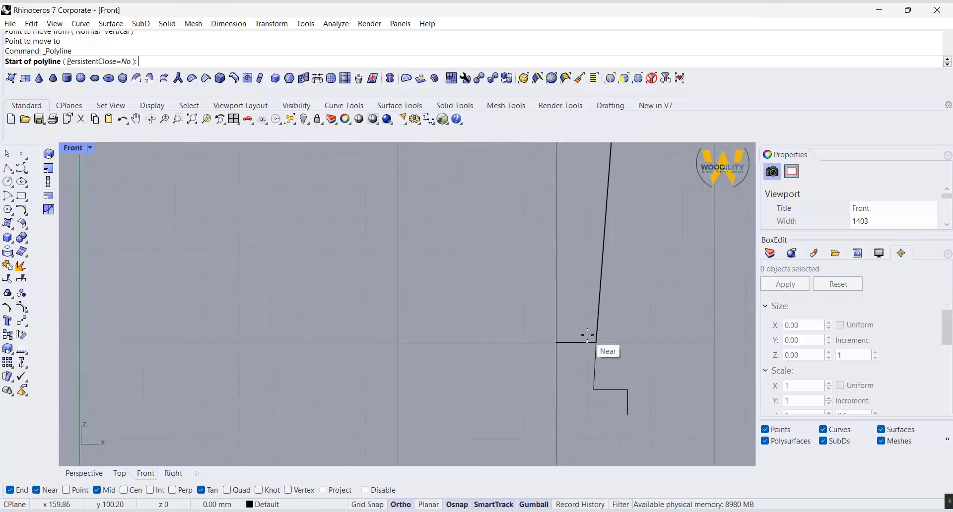
{"action": "scroll", "coordinate": [595, 364], "scroll_direction": "up", "scroll_amount": 3}
{"action": "left_click", "coordinate": [595, 363]}
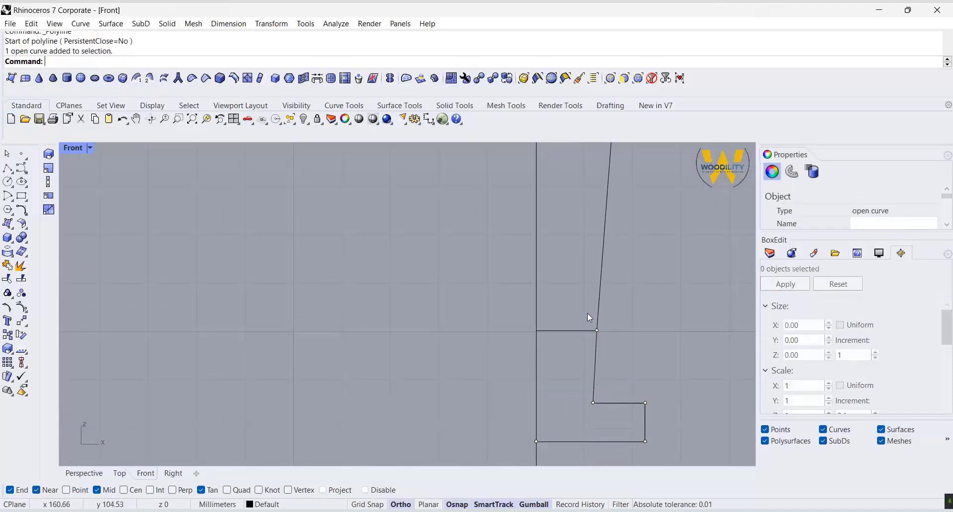
{"action": "left_click_drag", "start_coordinate": [587, 315], "coordinate": [609, 412]}
{"action": "left_click", "coordinate": [637, 366]}
{"action": "type", "text": "1"}
{"action": "key", "text": "Return"}
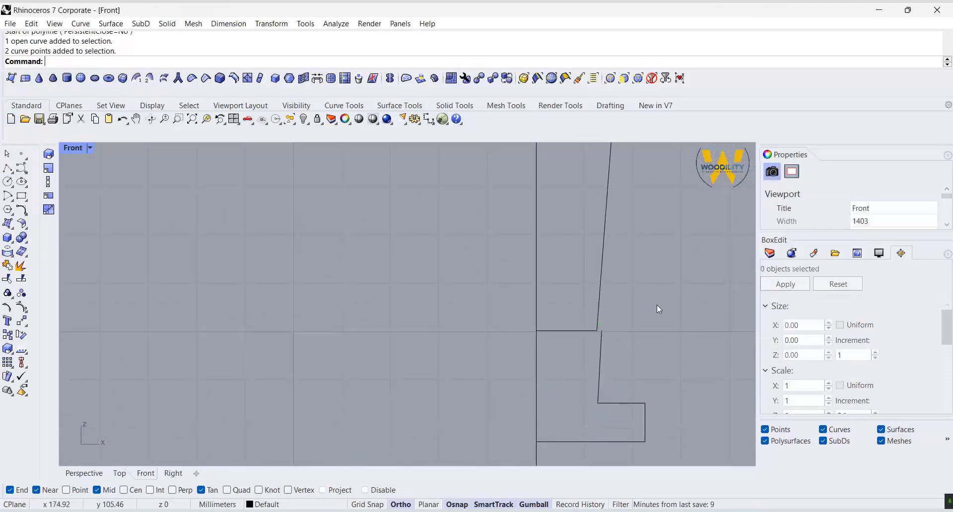
Draw a horizontal line from the foot's upper outer point to the centre line to close its top.
{"action": "left_click", "coordinate": [22, 323]}
{"action": "left_click", "coordinate": [8, 170]}
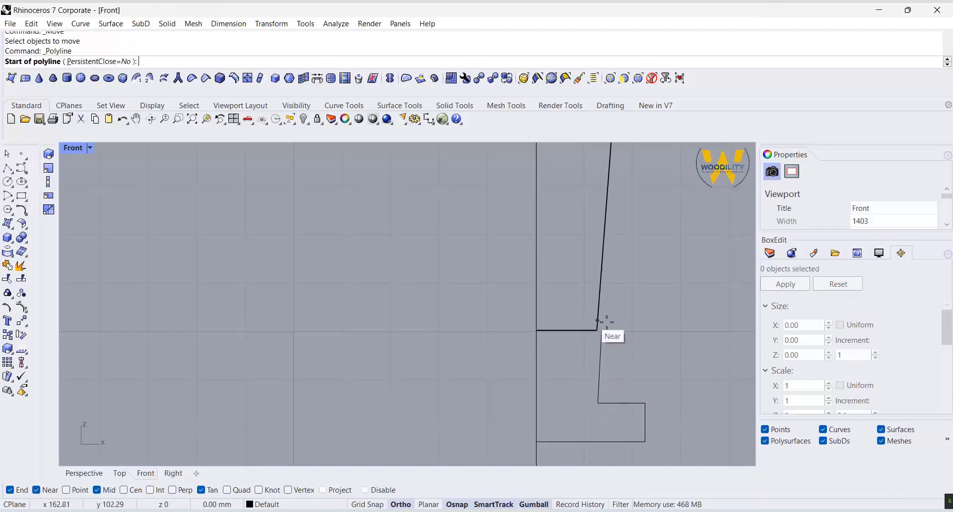
{"action": "left_click", "coordinate": [604, 328]}
{"action": "left_click", "coordinate": [537, 331]}
{"action": "key", "text": "Return"}
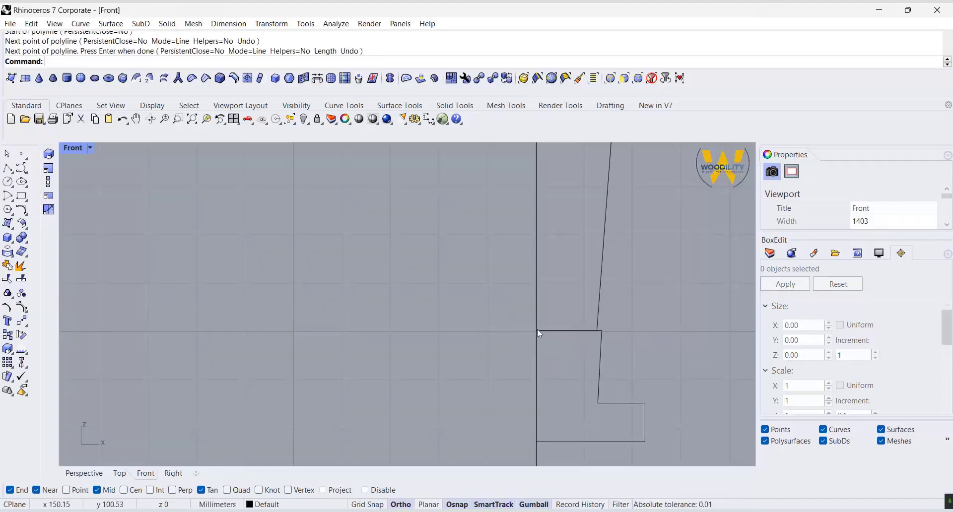
Join the horizontal line closing the foot's top to the foot profile curve.
{"action": "left_click", "coordinate": [599, 329]}
{"action": "left_click", "coordinate": [636, 359]}
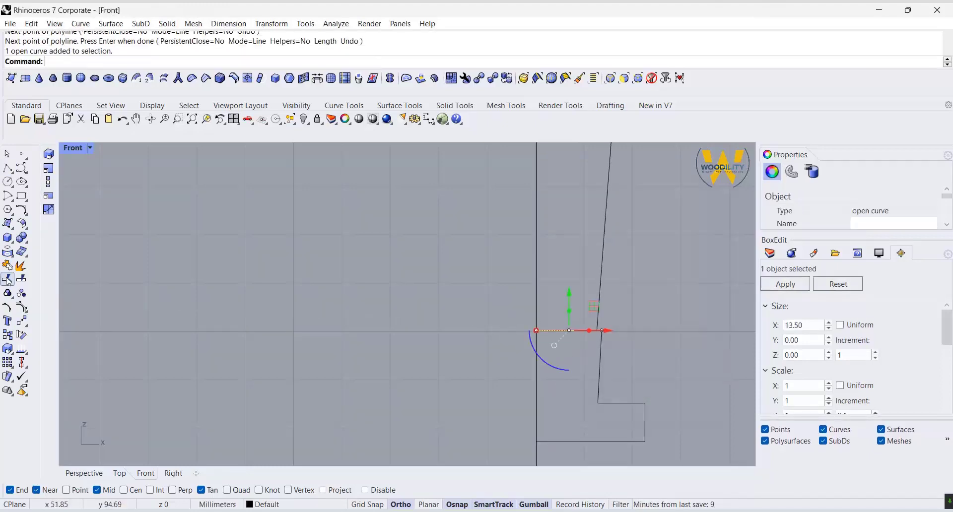
{"action": "left_click", "coordinate": [7, 265]}
{"action": "left_click", "coordinate": [630, 402]}
{"action": "key", "text": "Return"}
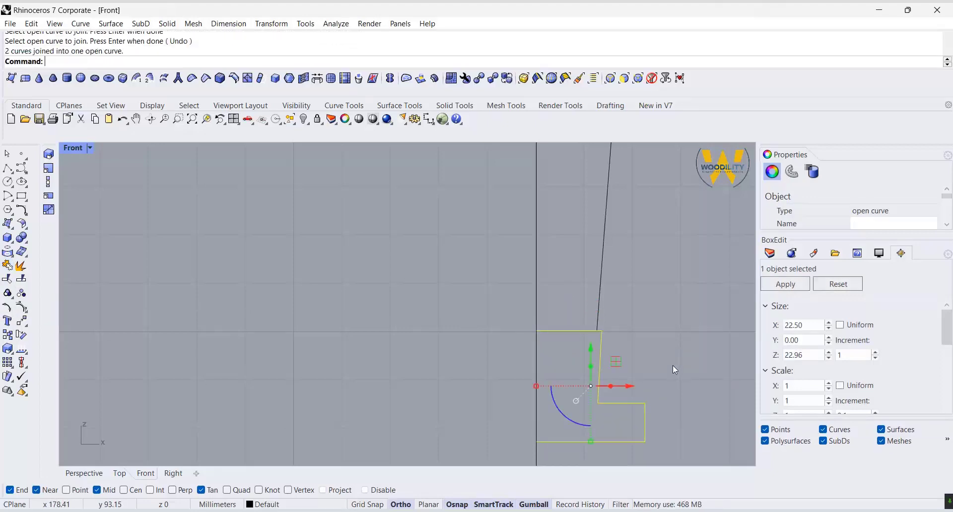
{"action": "key", "text": "Escape"}
Revolve the five leg profile curves a full 360 degrees around the vertical centre line from a start angle of 0.
{"action": "scroll", "coordinate": [628, 366], "scroll_direction": "down", "scroll_amount": 5}
{"action": "scroll", "coordinate": [630, 310], "scroll_direction": "up", "scroll_amount": 2}
{"action": "right_click_drag", "start_coordinate": [630, 310], "coordinate": [534, 291]}
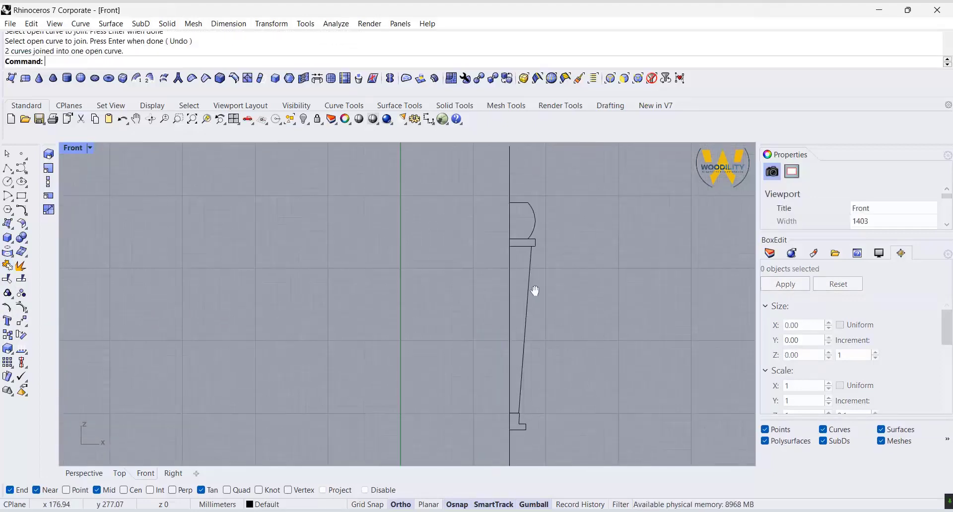
{"action": "left_click_drag", "start_coordinate": [526, 438], "coordinate": [525, 436]}
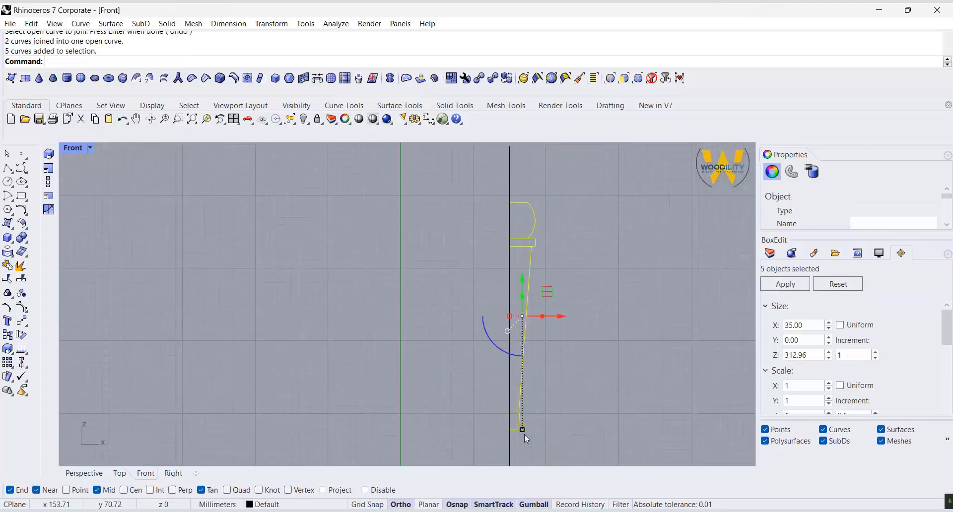
{"action": "double_click", "coordinate": [74, 148]}
{"action": "right_click_drag", "start_coordinate": [480, 216], "coordinate": [527, 288]}
{"action": "right_click_drag", "start_coordinate": [283, 354], "coordinate": [302, 346]}
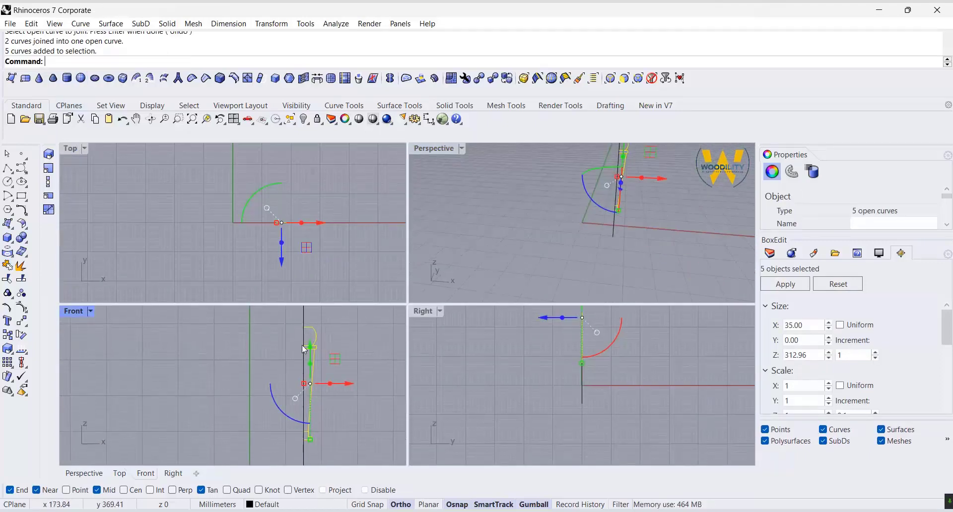
{"action": "left_click", "coordinate": [9, 224]}
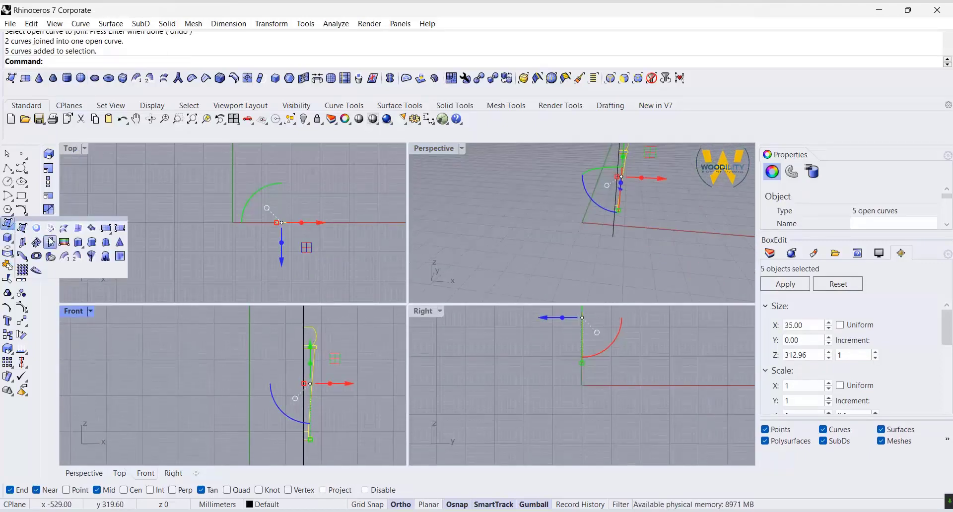
{"action": "left_click", "coordinate": [92, 256]}
{"action": "left_click", "coordinate": [304, 309]}
{"action": "left_click", "coordinate": [303, 453]}
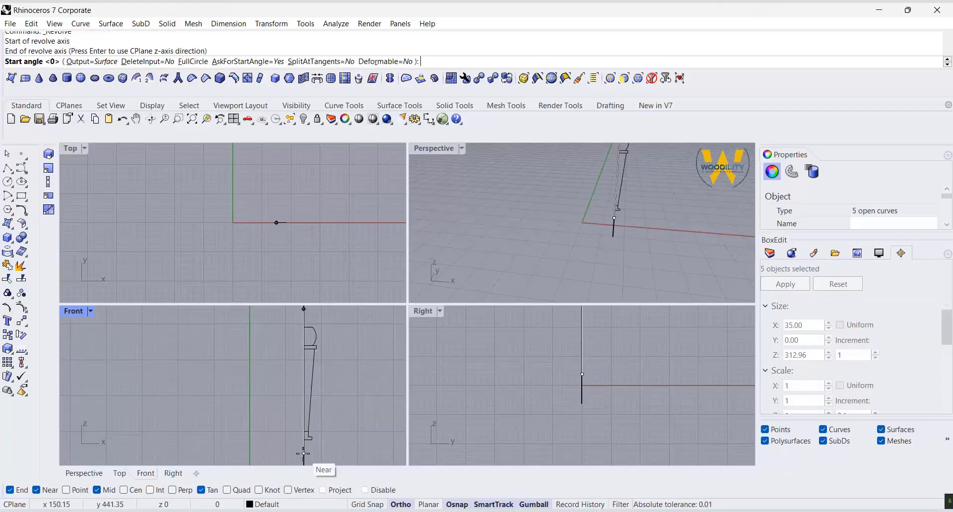
{"action": "key", "text": "Return"}
{"action": "key", "text": "Return"}
Switch the Perspective view to Shaded display and maximize it to show the revolved leg.
{"action": "left_click", "coordinate": [462, 149]}
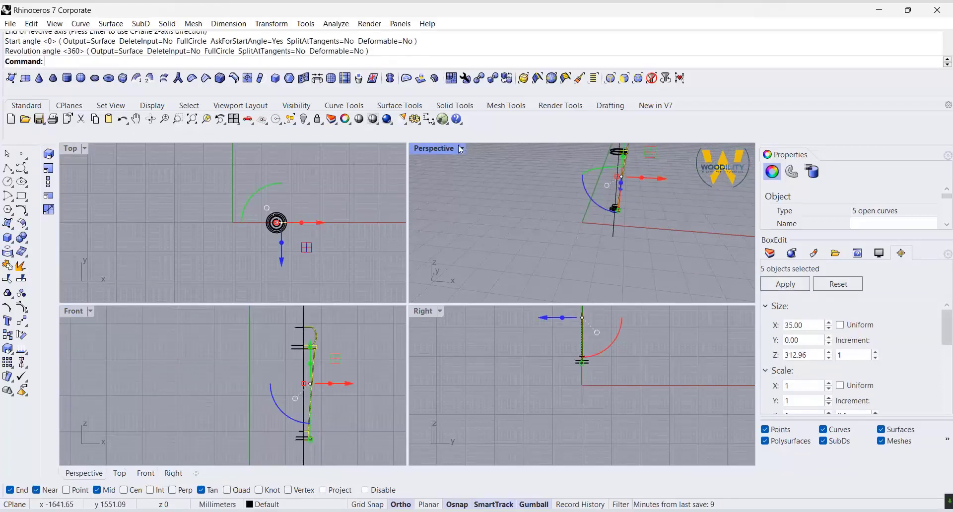
{"action": "left_click", "coordinate": [498, 117]}
{"action": "left_click", "coordinate": [579, 270]}
{"action": "scroll", "coordinate": [579, 269], "scroll_direction": "down", "scroll_amount": 4}
{"action": "scroll", "coordinate": [579, 270], "scroll_direction": "up", "scroll_amount": 6}
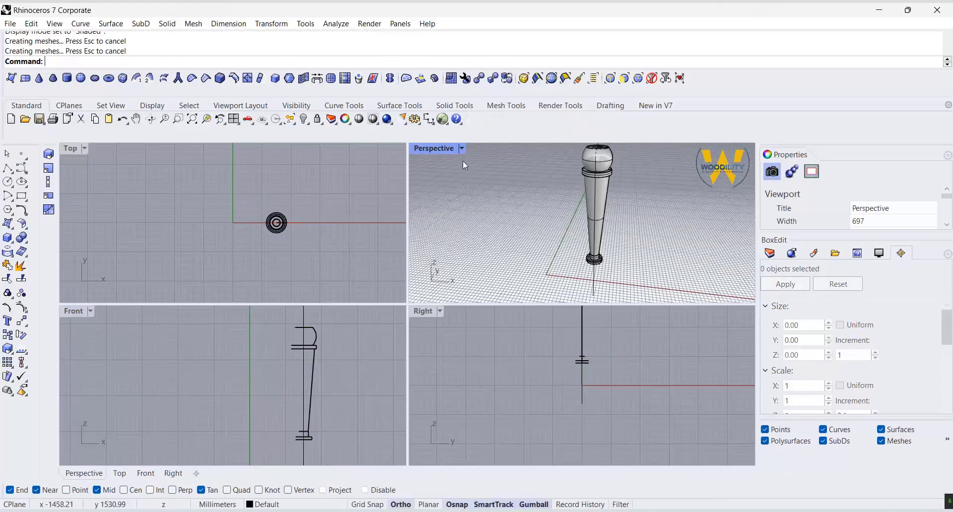
{"action": "double_click", "coordinate": [440, 148]}
{"action": "mouse_move", "coordinate": [370, 306]}
{"action": "right_mouse_down"}
{"action": "mouse_move", "coordinate": [436, 309]}
{"action": "mouse_move", "coordinate": [362, 304]}
{"action": "right_mouse_up"}
{"action": "right_click_drag", "start_coordinate": [410, 248], "coordinate": [531, 321]}
Extract one lengthwise isocurve in the V direction from the tapered shaft's side surface.
{"action": "left_click", "coordinate": [13, 256]}
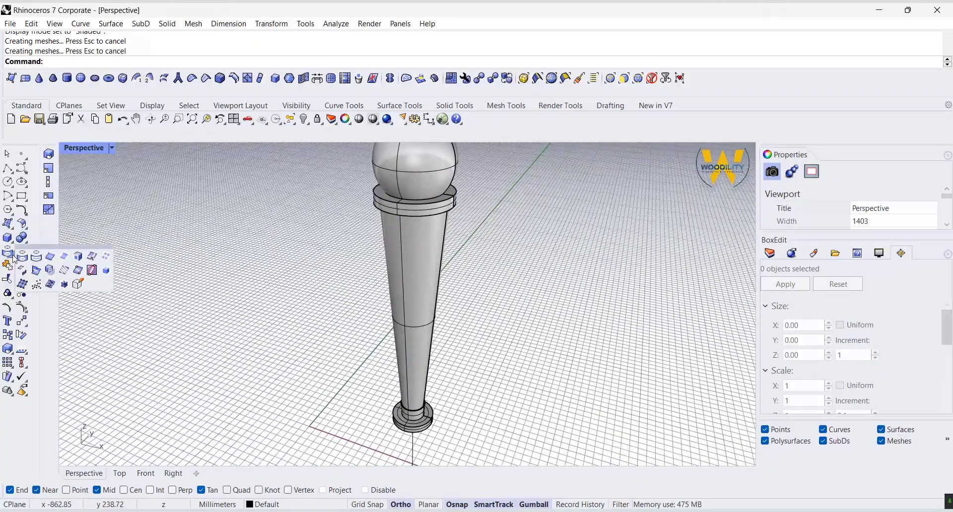
{"action": "left_click", "coordinate": [92, 256]}
{"action": "left_click", "coordinate": [417, 236]}
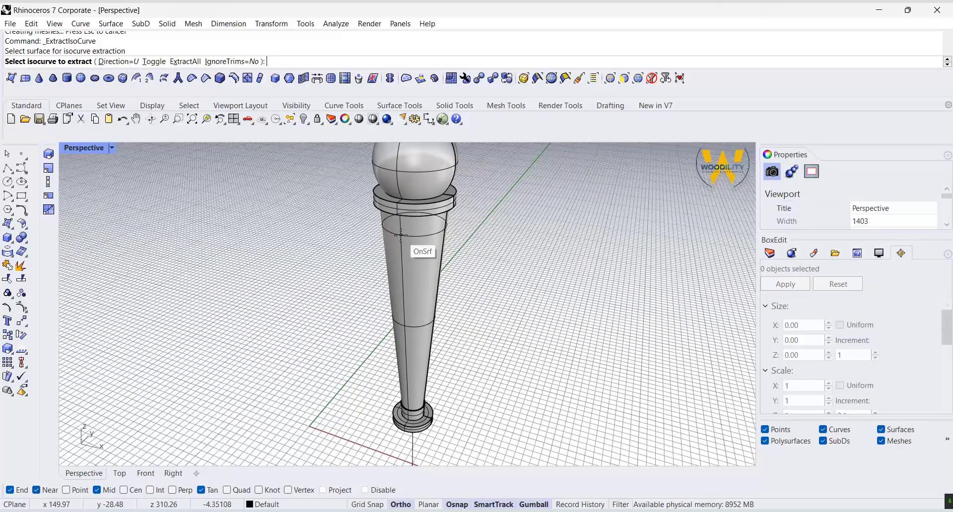
{"action": "left_click", "coordinate": [125, 62]}
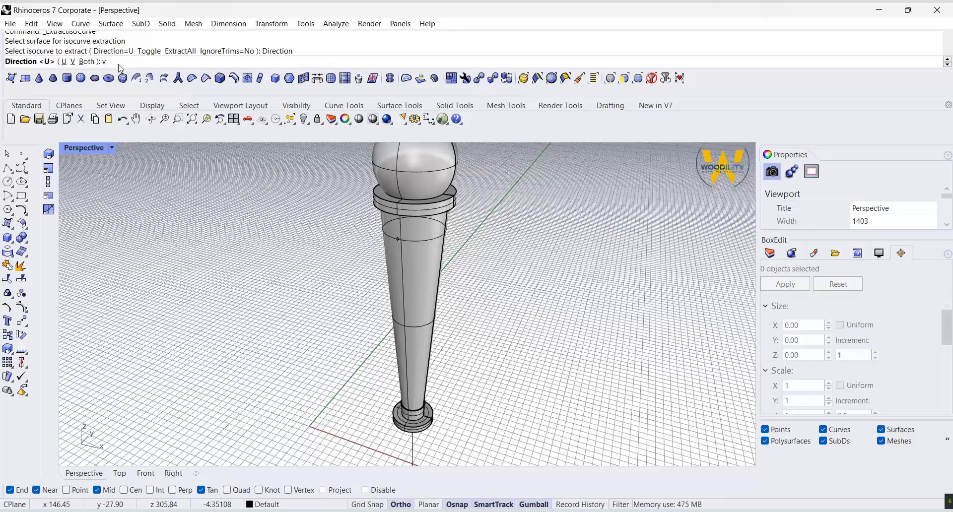
{"action": "type", "text": "v"}
{"action": "key", "text": "Return"}
{"action": "left_click", "coordinate": [416, 259]}
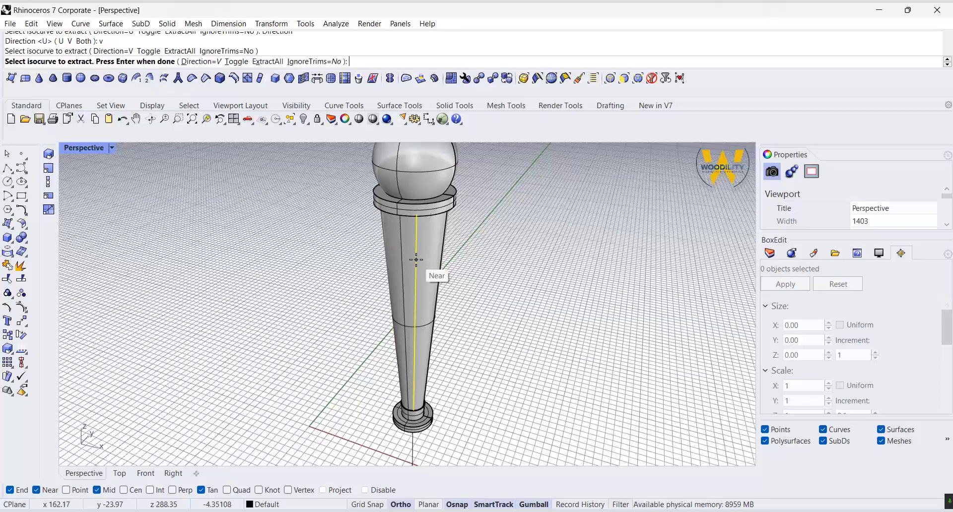
{"action": "key", "text": "Return"}
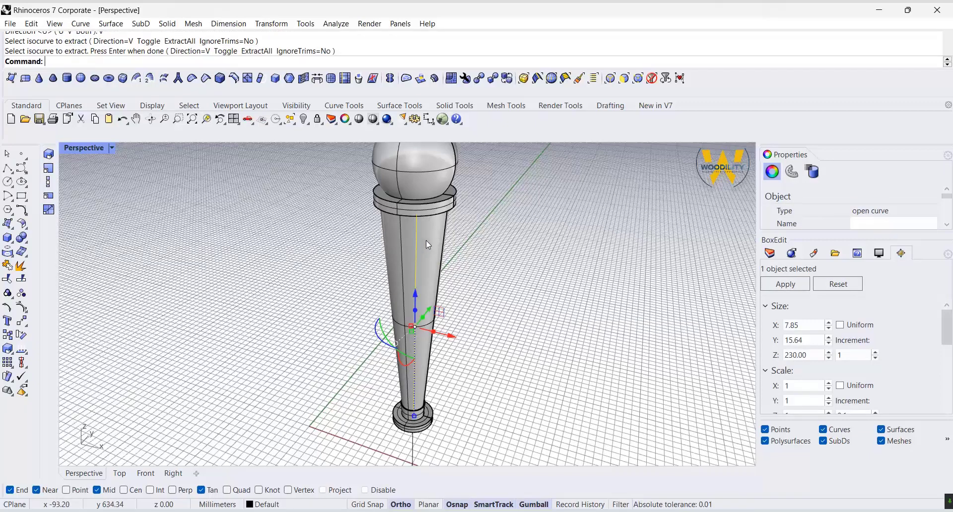
Isolate the tapered shaft together with the isocurve extracted from its side.
{"action": "left_click", "coordinate": [426, 240], "text": "shift"}
{"action": "middle_click", "coordinate": [538, 266]}
{"action": "left_click", "coordinate": [514, 264]}
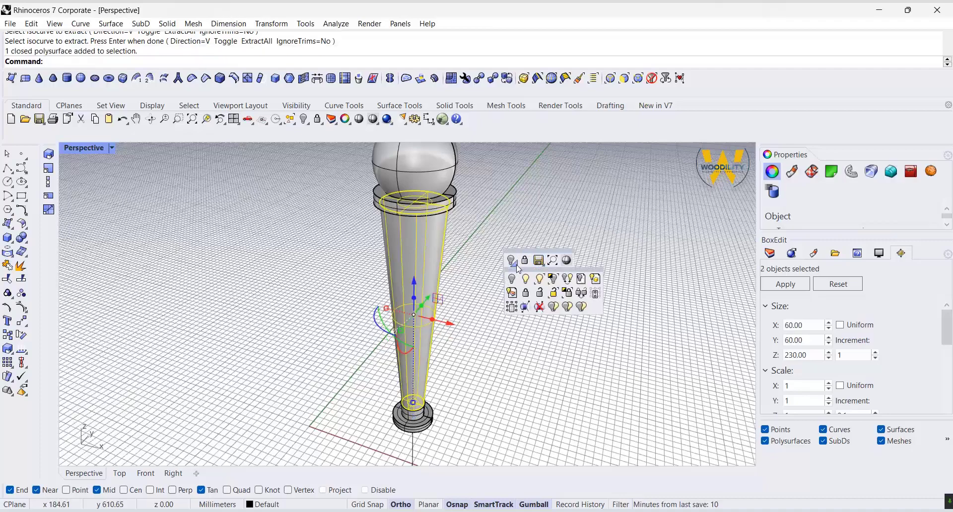
{"action": "left_click", "coordinate": [554, 281]}
{"action": "scroll", "coordinate": [548, 250], "scroll_direction": "up", "scroll_amount": 2}
{"action": "left_click", "coordinate": [549, 250]}
{"action": "scroll", "coordinate": [382, 234], "scroll_direction": "up", "scroll_amount": 5}
Try to lengthen the extracted shaft line with a vertical gumball scale, and undo the scaling.
{"action": "left_click", "coordinate": [424, 223]}
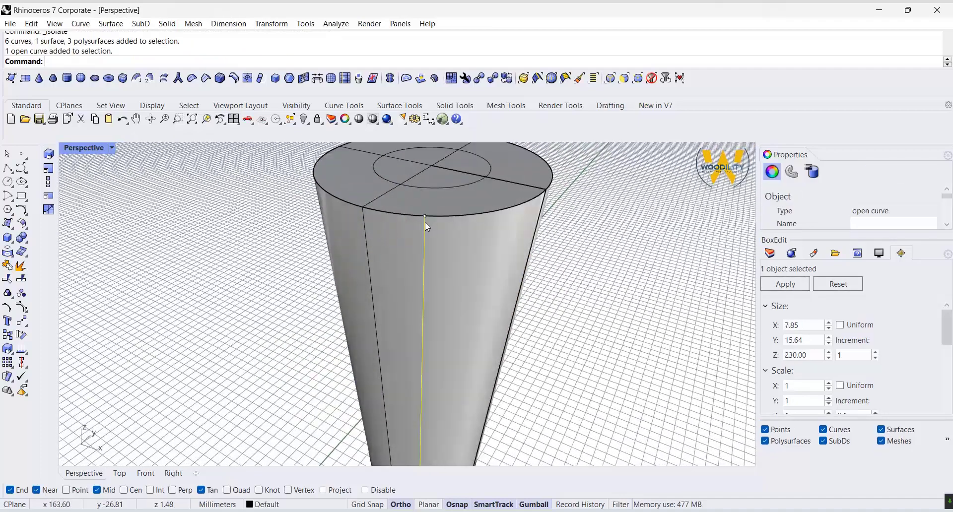
{"action": "scroll", "coordinate": [424, 222], "scroll_direction": "down", "scroll_amount": 2}
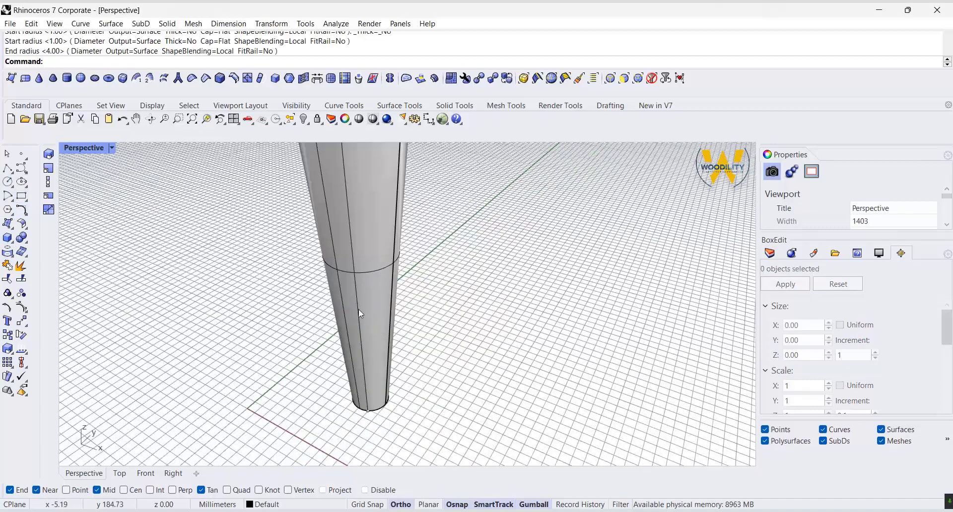
{"action": "left_click", "coordinate": [363, 326]}
{"action": "left_click", "coordinate": [391, 335]}
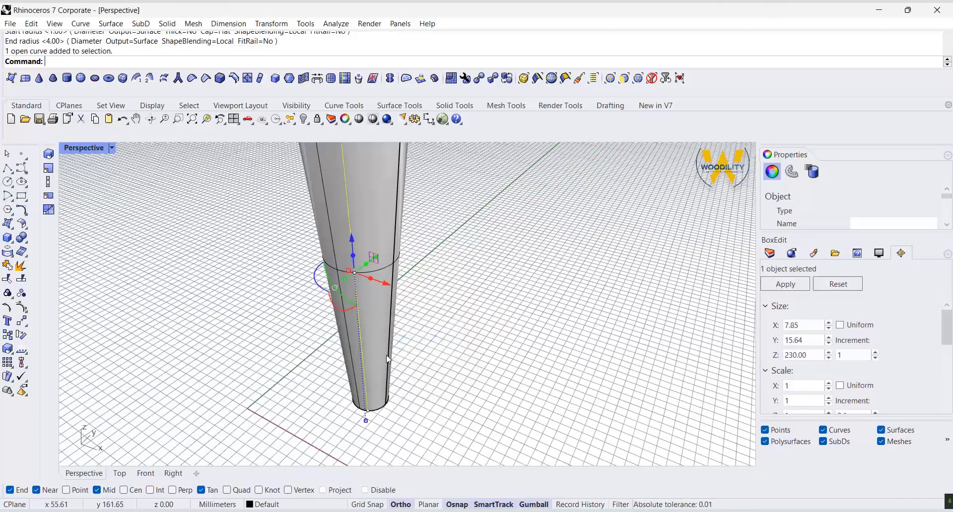
{"action": "left_click_drag", "start_coordinate": [366, 422], "coordinate": [367, 437]}
{"action": "left_click", "coordinate": [450, 429]}
{"action": "scroll", "coordinate": [451, 429], "scroll_direction": "down", "scroll_amount": 8}
{"action": "scroll", "coordinate": [418, 334], "scroll_direction": "up", "scroll_amount": 5}
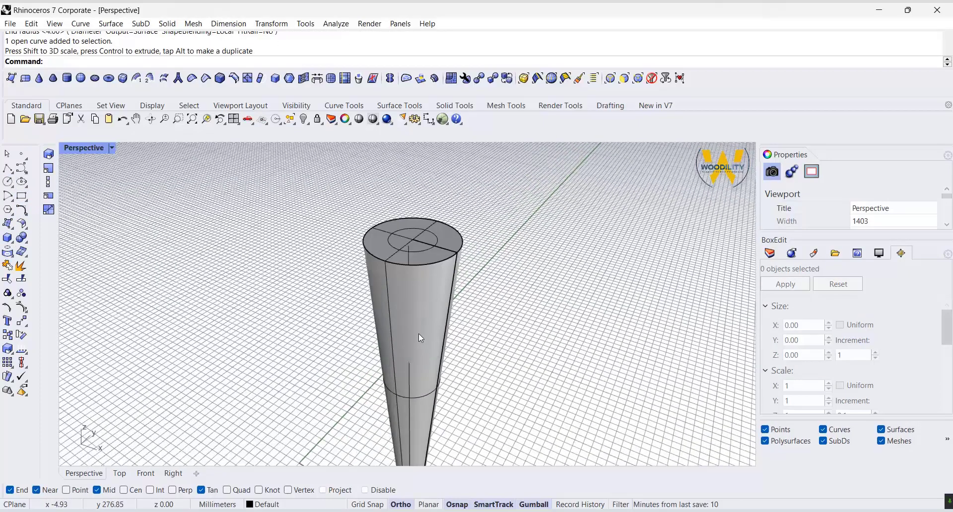
{"action": "left_click", "coordinate": [123, 119]}
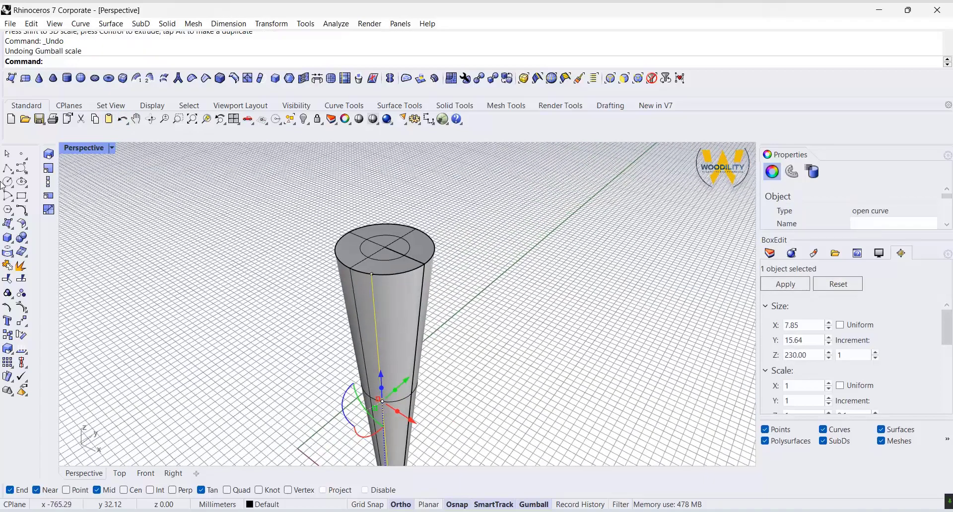
Set the gumball alignment to follow the object instead of the construction plane.
{"action": "scroll", "coordinate": [330, 157], "scroll_direction": "down", "scroll_amount": 5}
{"action": "scroll", "coordinate": [343, 231], "scroll_direction": "up", "scroll_amount": 8}
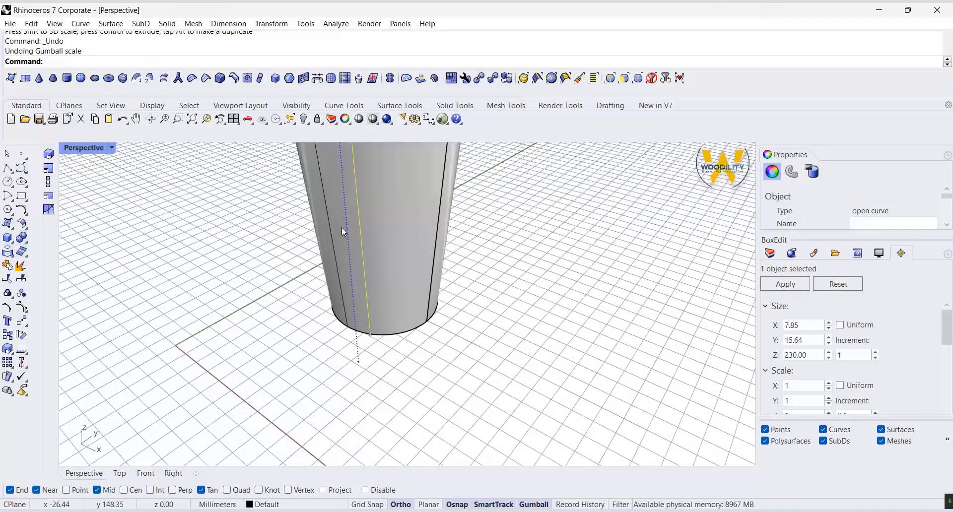
{"action": "right_click", "coordinate": [534, 504]}
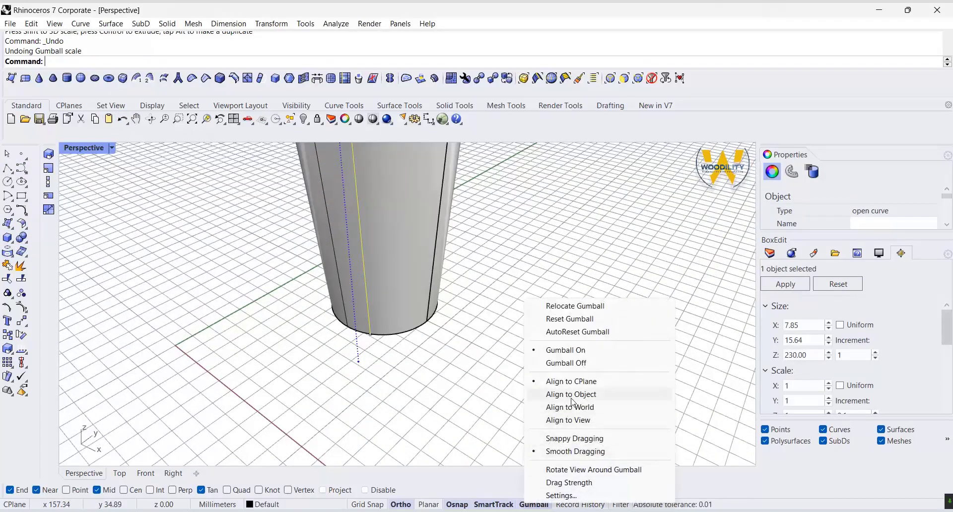
{"action": "left_click", "coordinate": [551, 395]}
{"action": "scroll", "coordinate": [512, 413], "scroll_direction": "down", "scroll_amount": 3}
{"action": "left_click", "coordinate": [512, 413]}
Scale the extracted line along its own direction so it overshoots both shaft ends, to about 242 mm in Z.
{"action": "left_click", "coordinate": [397, 299]}
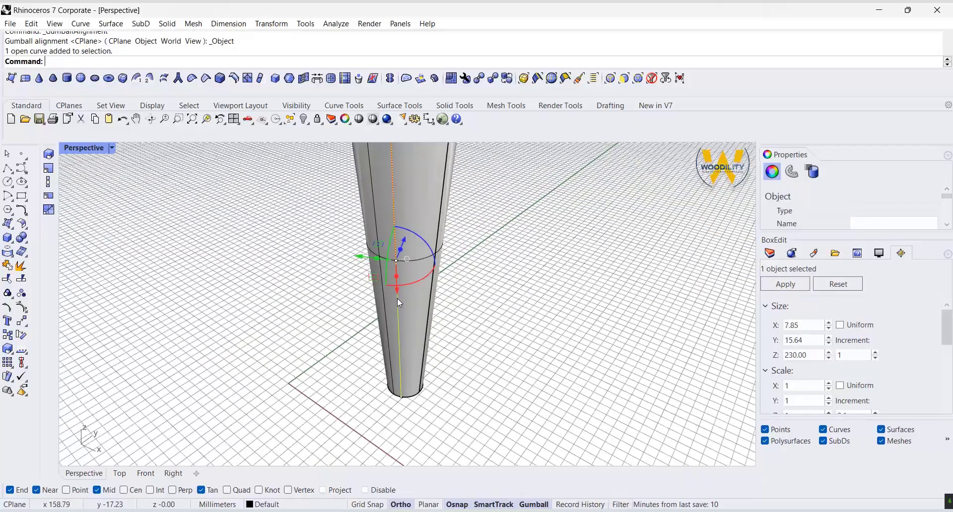
{"action": "right_click_drag", "start_coordinate": [397, 299], "coordinate": [479, 366]}
{"action": "scroll", "coordinate": [396, 215], "scroll_direction": "up", "scroll_amount": 2}
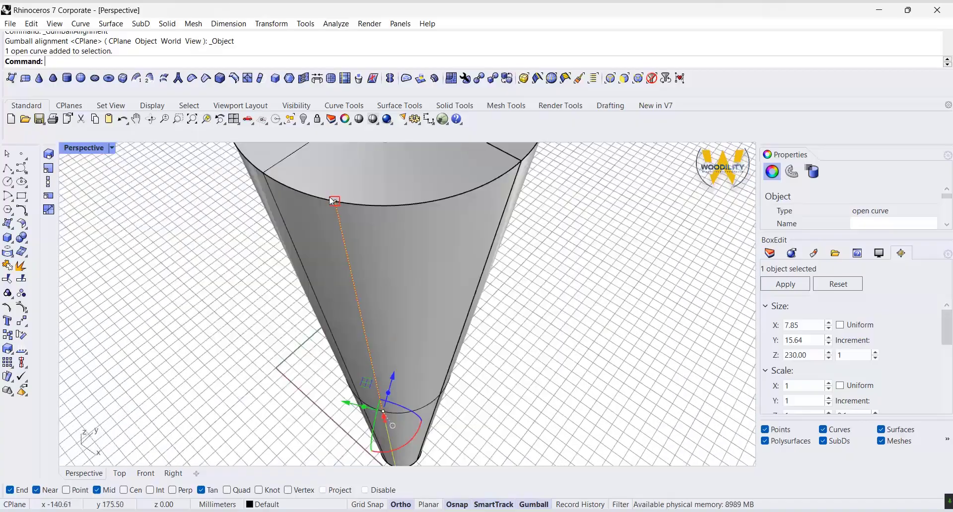
{"action": "left_click_drag", "start_coordinate": [332, 197], "coordinate": [329, 174]}
{"action": "scroll", "coordinate": [330, 174], "scroll_direction": "down", "scroll_amount": 5}
{"action": "left_click", "coordinate": [504, 315]}
Set the gumball alignment back to the construction plane.
{"action": "right_click_drag", "start_coordinate": [504, 315], "coordinate": [420, 284]}
{"action": "right_click", "coordinate": [536, 504]}
{"action": "left_click", "coordinate": [582, 379]}
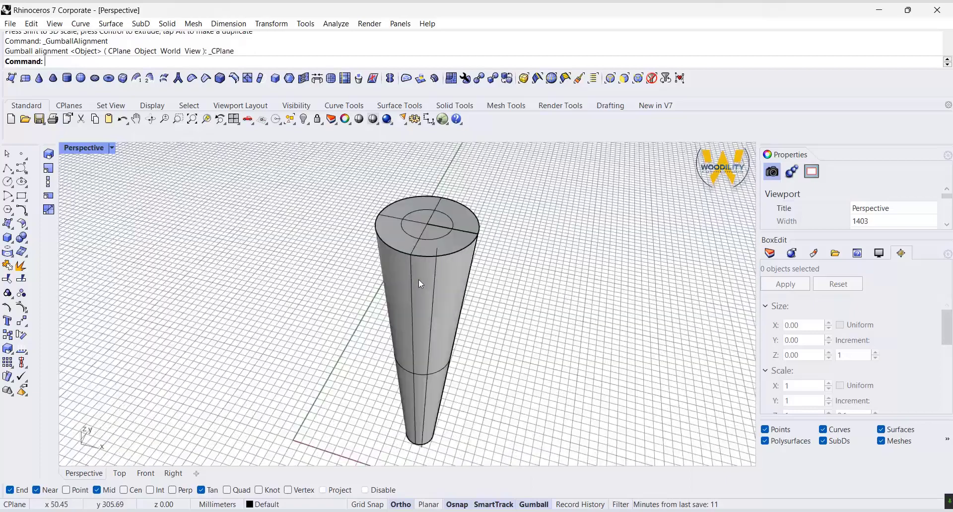
Try a pipe along the lengthened shaft line and undo it.
{"action": "left_click", "coordinate": [438, 245]}
{"action": "left_click", "coordinate": [459, 274]}
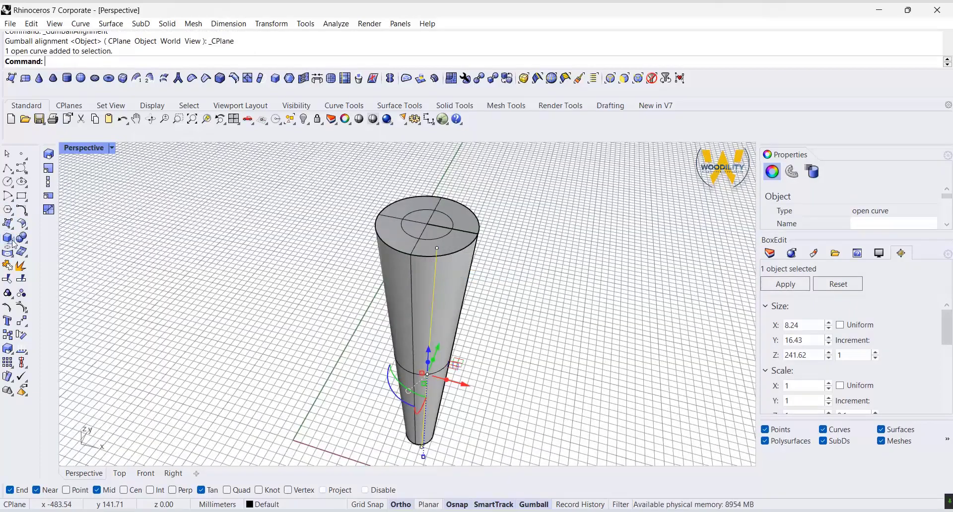
{"action": "key", "text": "ctrl+z"}
Try to pipe the lengthened shaft line with flat caps, a start radius of 5 mm and an end radius of 2.5 mm.
{"action": "left_click", "coordinate": [14, 234]}
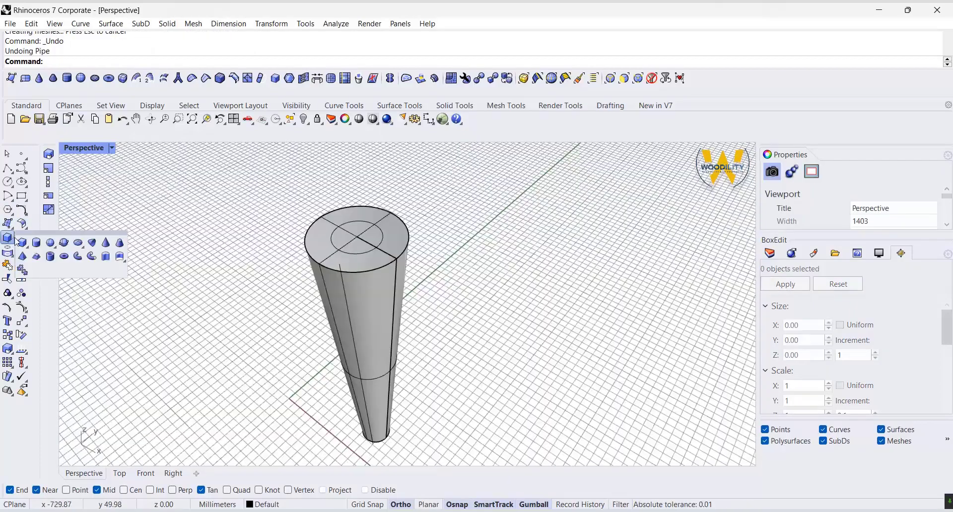
{"action": "left_click", "coordinate": [78, 256]}
{"action": "left_click", "coordinate": [349, 316]}
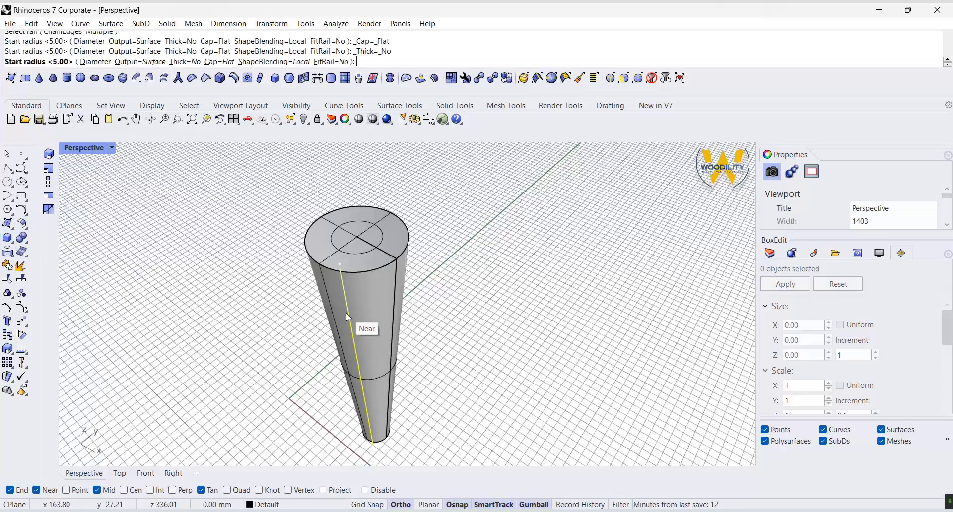
{"action": "key", "text": "Return"}
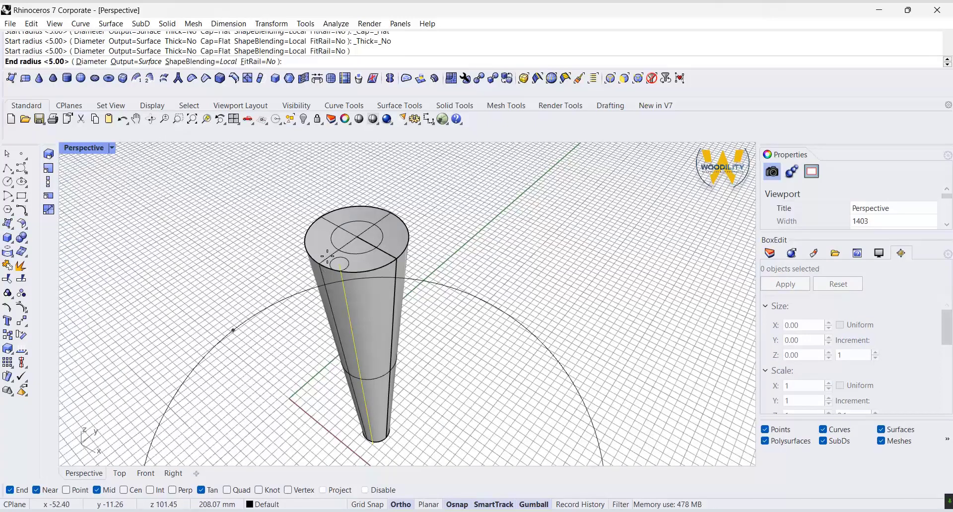
{"action": "type", "text": "2.5"}
{"action": "key", "text": "Return"}
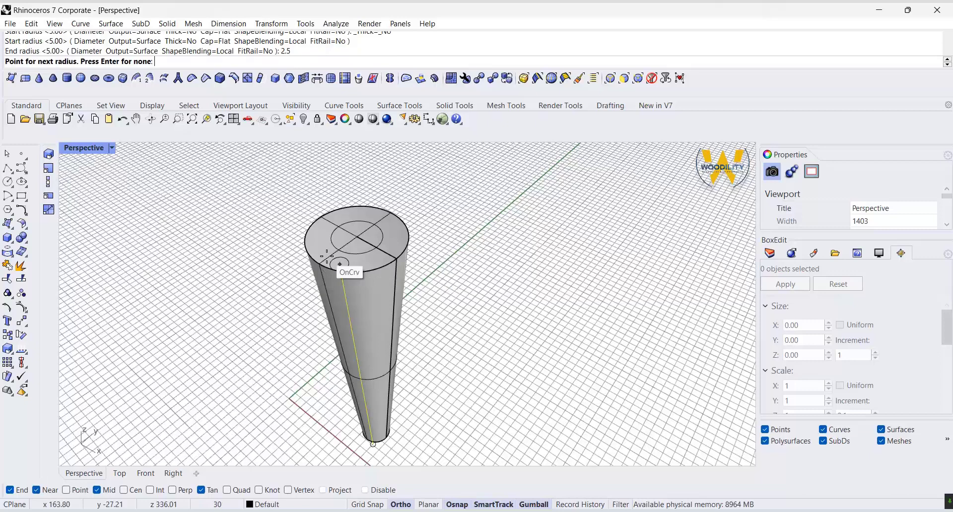
{"action": "left_click", "coordinate": [327, 256]}
{"action": "key", "text": "Return"}
{"action": "key", "text": "Return"}
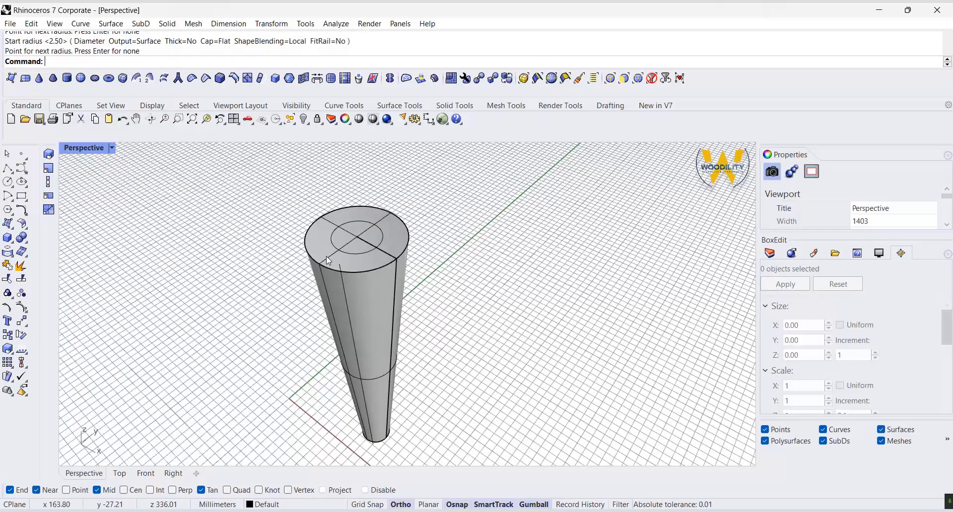
Create a flat-capped pipe along the lengthened shaft line, with a 5 mm start radius tapering to a smaller radius at the shaft's lower end.
{"action": "key", "text": "Return"}
{"action": "left_click", "coordinate": [342, 276]}
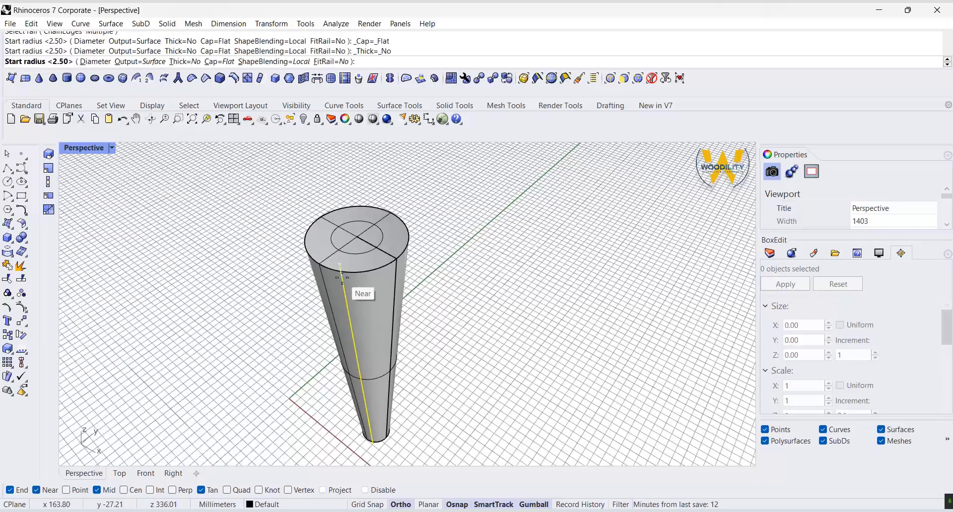
{"action": "type", "text": "5"}
{"action": "key", "text": "Return"}
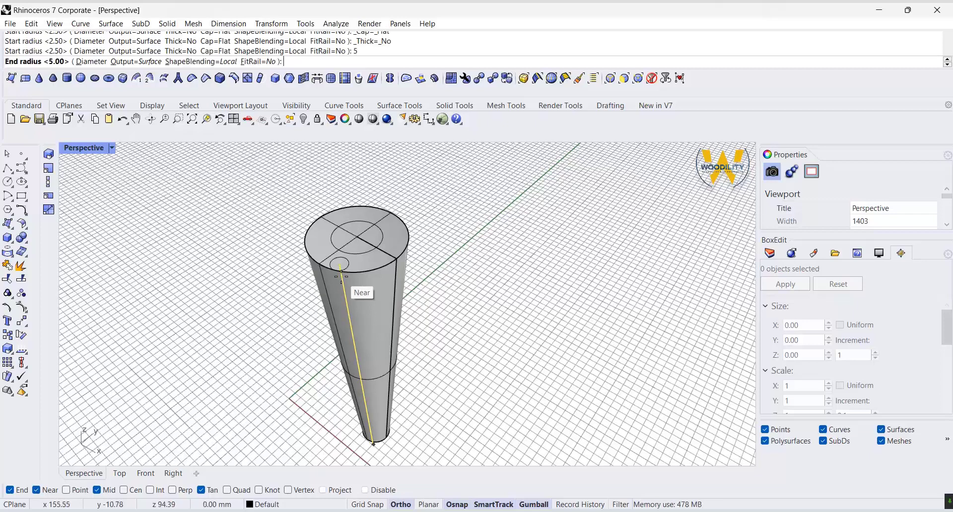
{"action": "scroll", "coordinate": [377, 441], "scroll_direction": "up", "scroll_amount": 5}
{"action": "type", "text": "2"}
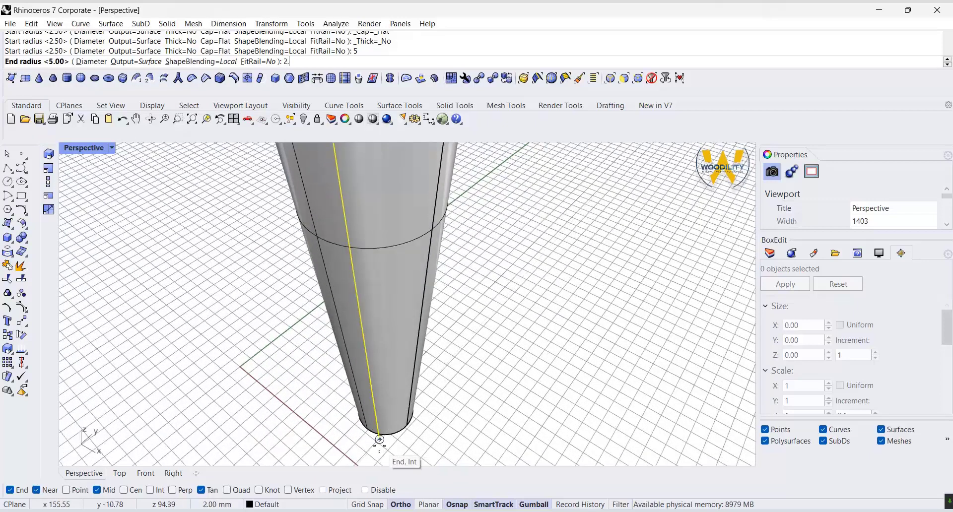
{"action": "key", "text": "Return"}
{"action": "scroll", "coordinate": [379, 440], "scroll_direction": "down", "scroll_amount": 3}
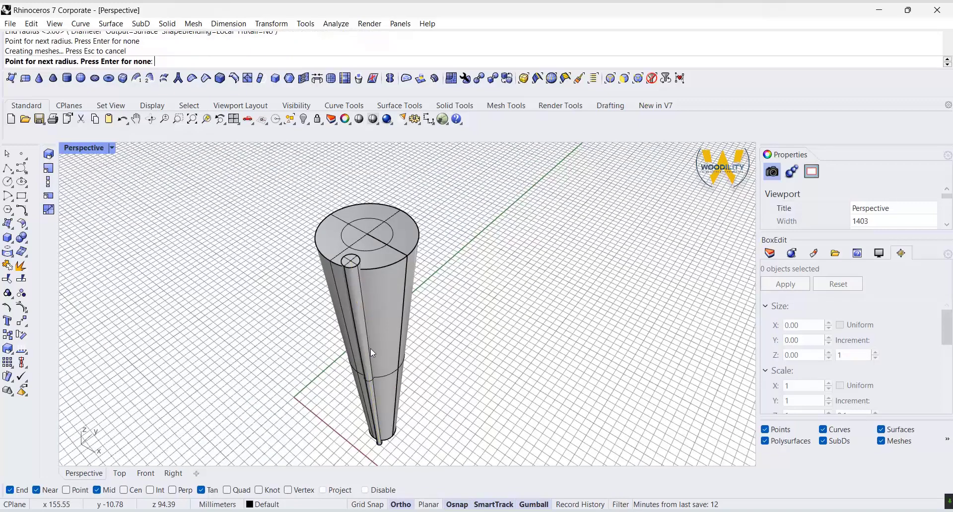
Polar-array the tapered pipe around the centre of the shaft's top with 10 items over 360 degrees, turning on centre object snapping.
{"action": "right_click_drag", "start_coordinate": [370, 348], "coordinate": [276, 352]}
{"action": "scroll", "coordinate": [517, 376], "scroll_direction": "down", "scroll_amount": 5}
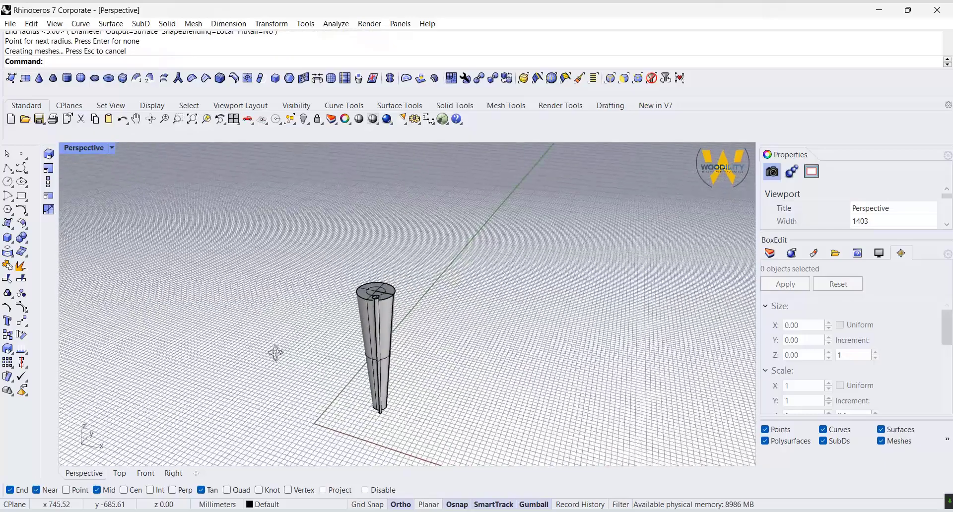
{"action": "scroll", "coordinate": [275, 353], "scroll_direction": "up", "scroll_amount": 5}
{"action": "right_click_drag", "start_coordinate": [458, 345], "coordinate": [362, 357]}
{"action": "scroll", "coordinate": [362, 357], "scroll_direction": "up", "scroll_amount": 4}
{"action": "left_click", "coordinate": [294, 275]}
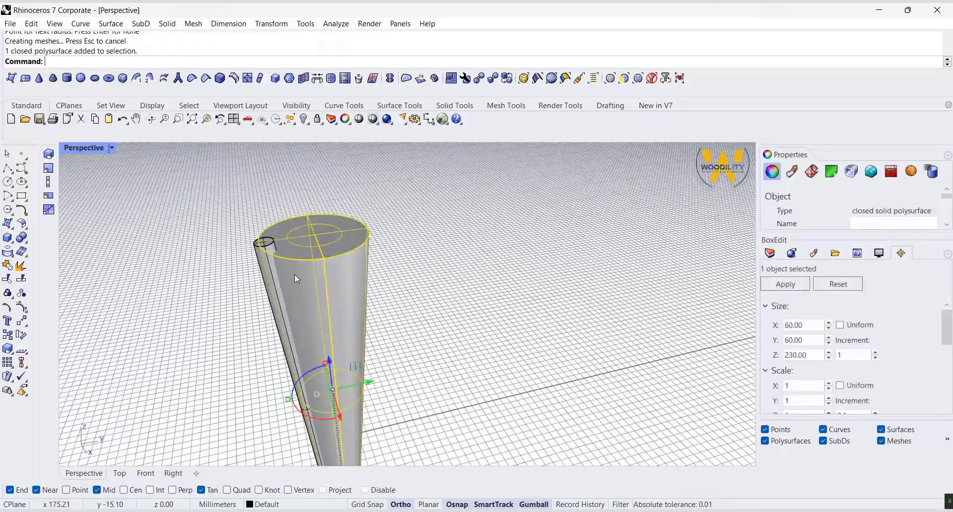
{"action": "left_click", "coordinate": [259, 252]}
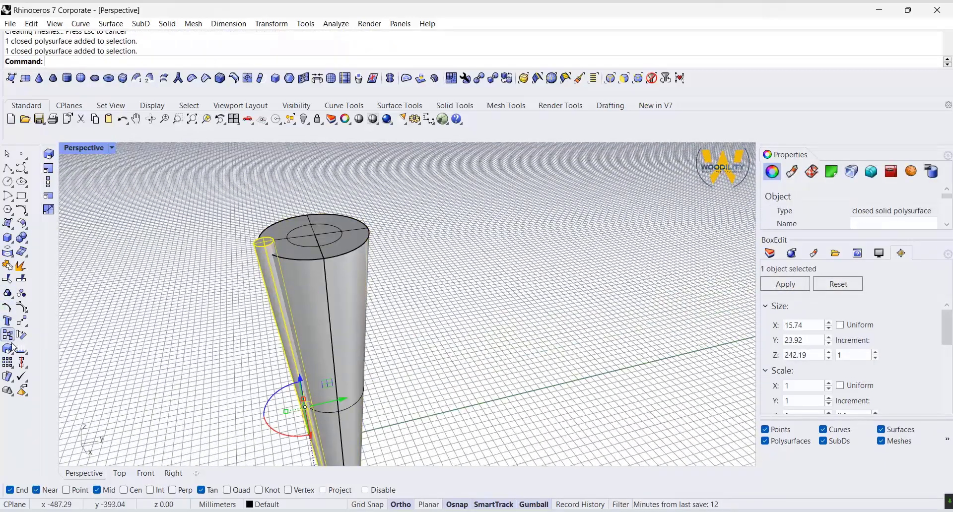
{"action": "left_click", "coordinate": [7, 362]}
{"action": "left_click", "coordinate": [36, 367]}
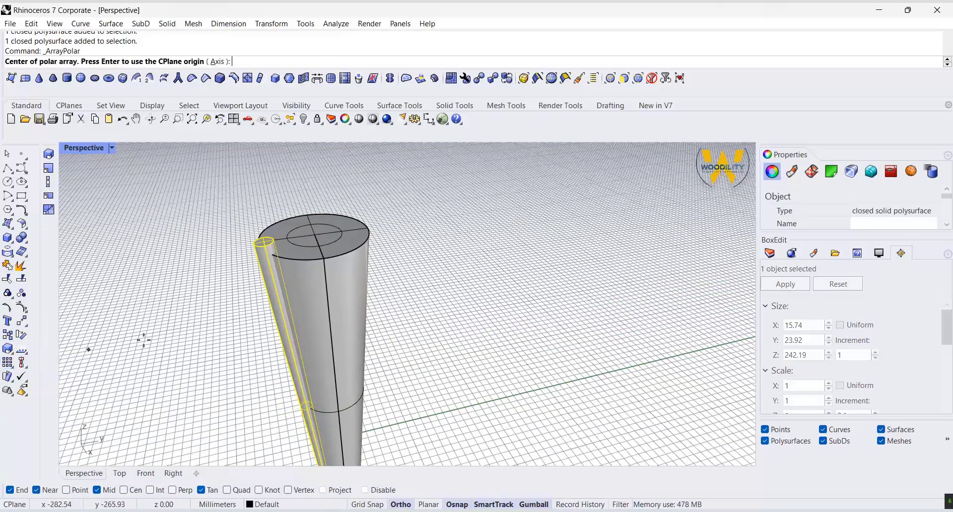
{"action": "left_click", "coordinate": [124, 489]}
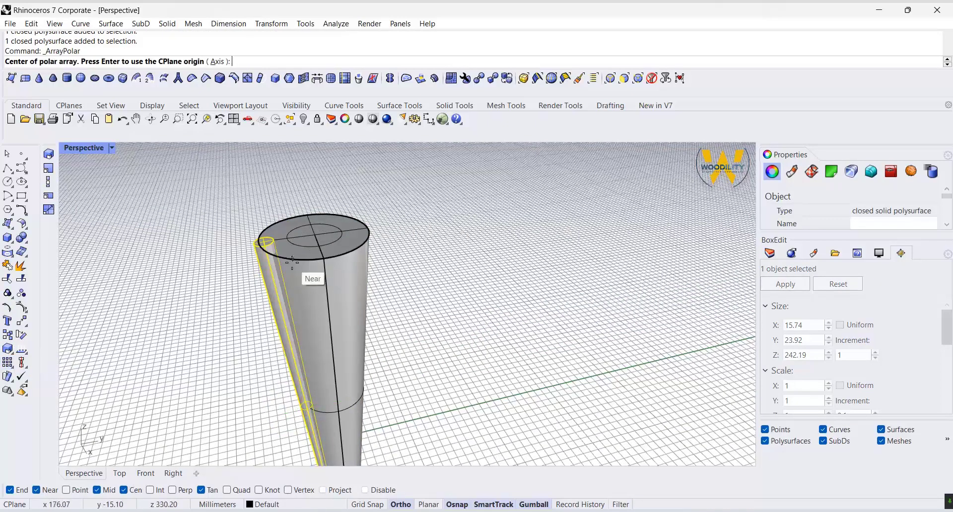
{"action": "left_click", "coordinate": [295, 254]}
{"action": "type", "text": "10"}
{"action": "key", "text": "Return"}
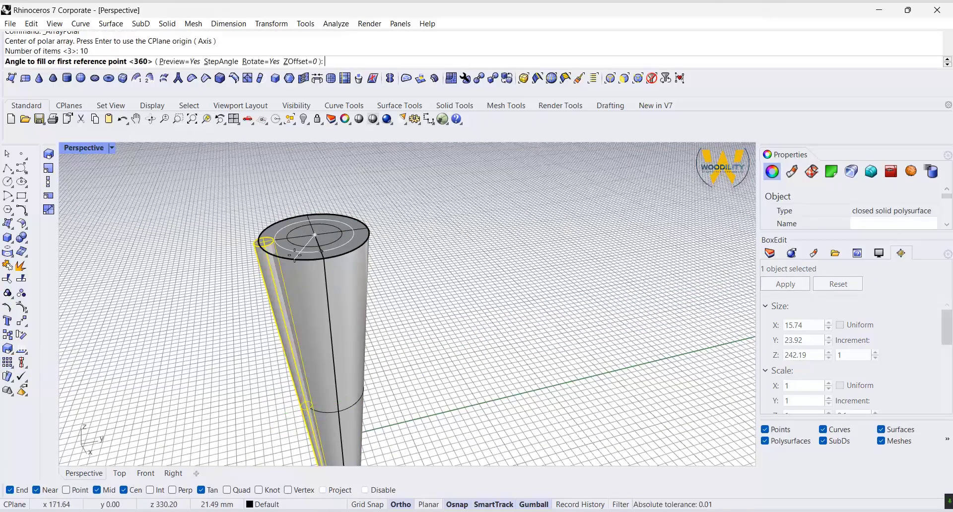
{"action": "key", "text": "Return"}
{"action": "right_click_drag", "start_coordinate": [295, 255], "coordinate": [374, 258]}
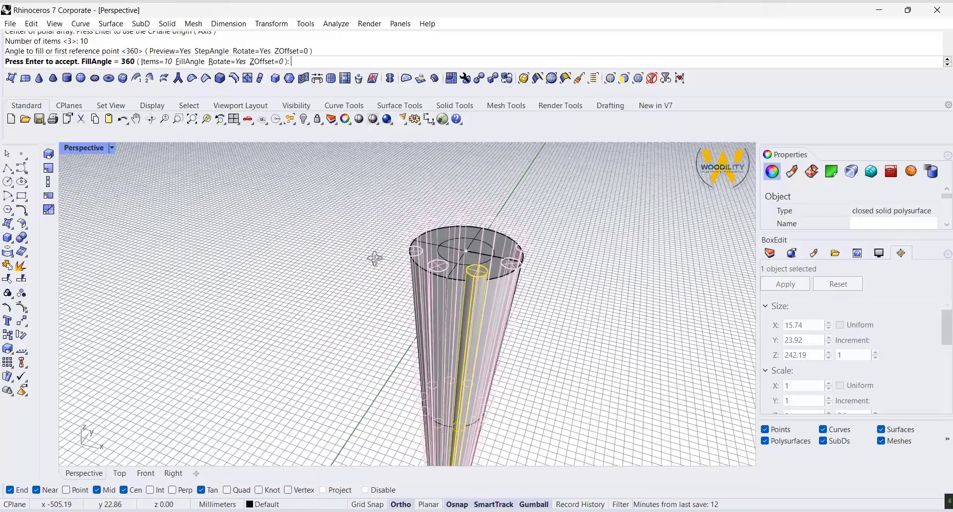
{"action": "scroll", "coordinate": [394, 182], "scroll_direction": "down", "scroll_amount": 8}
{"action": "scroll", "coordinate": [411, 356], "scroll_direction": "up", "scroll_amount": 6}
{"action": "scroll", "coordinate": [426, 378], "scroll_direction": "up", "scroll_amount": 4}
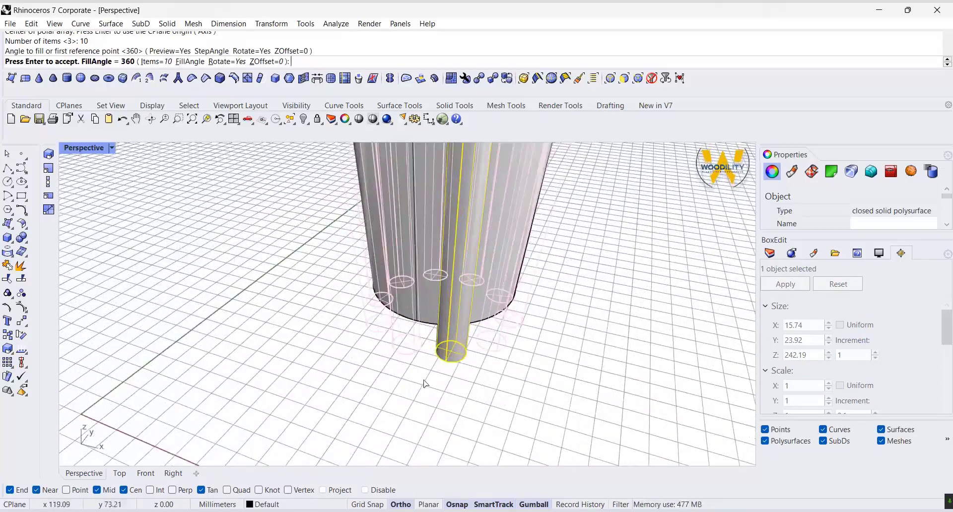
{"action": "key", "text": "Return"}
Repeat the pipe's polar array about the shaft's top centre, keeping 10 items and the 360-degree fill angle.
{"action": "key", "text": "Return"}
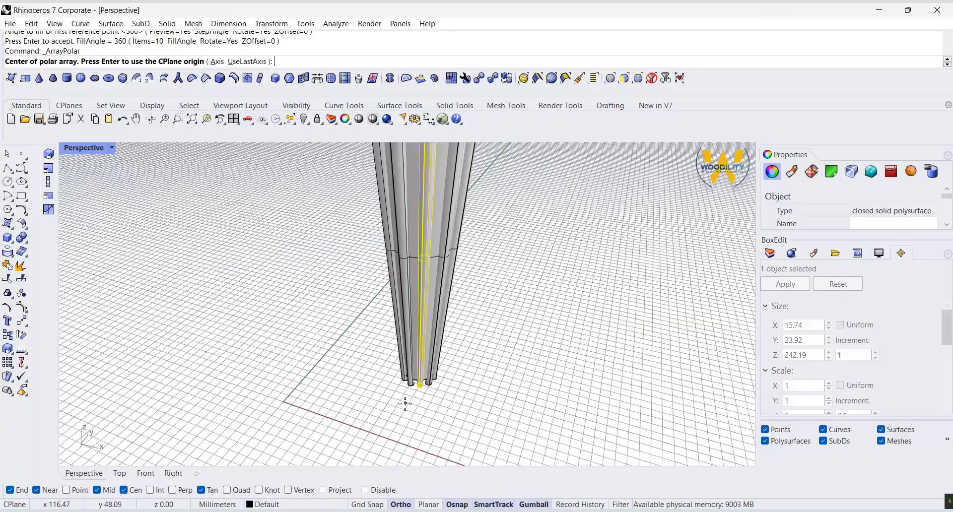
{"action": "key", "text": "ctrl+F1"}
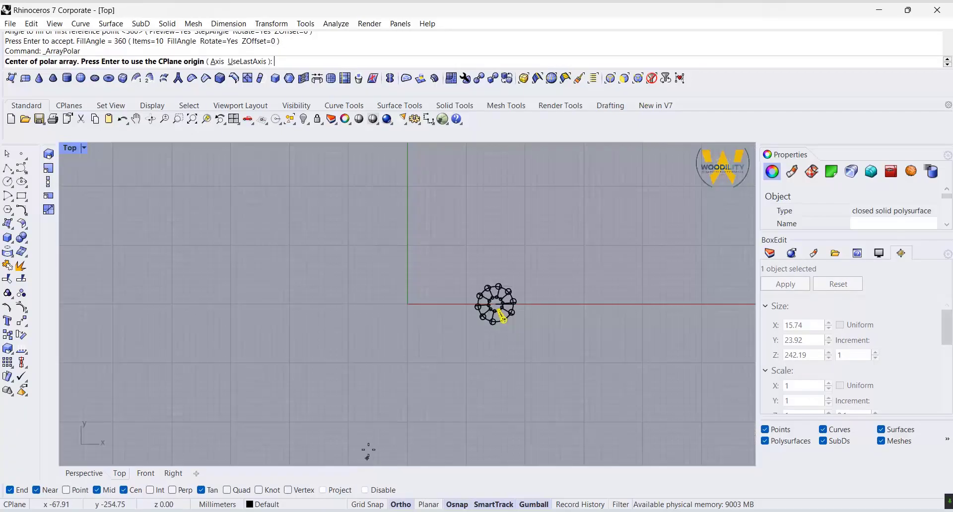
{"action": "double_click", "coordinate": [69, 148]}
{"action": "left_click", "coordinate": [480, 293]}
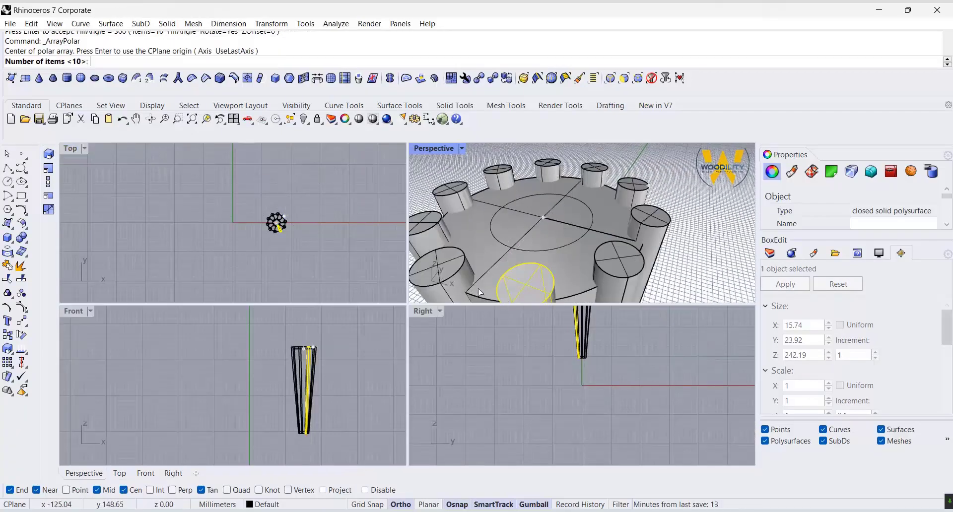
{"action": "key", "text": "Return"}
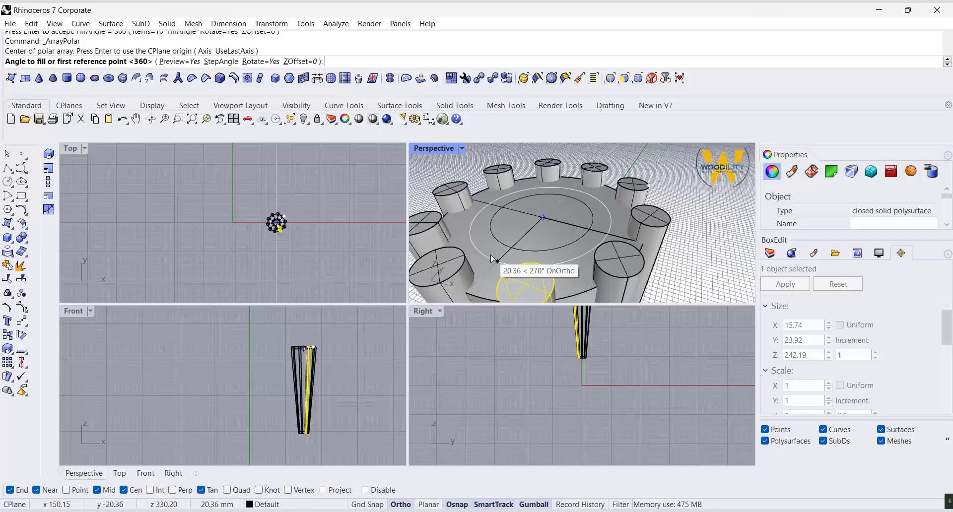
{"action": "key", "text": "Return"}
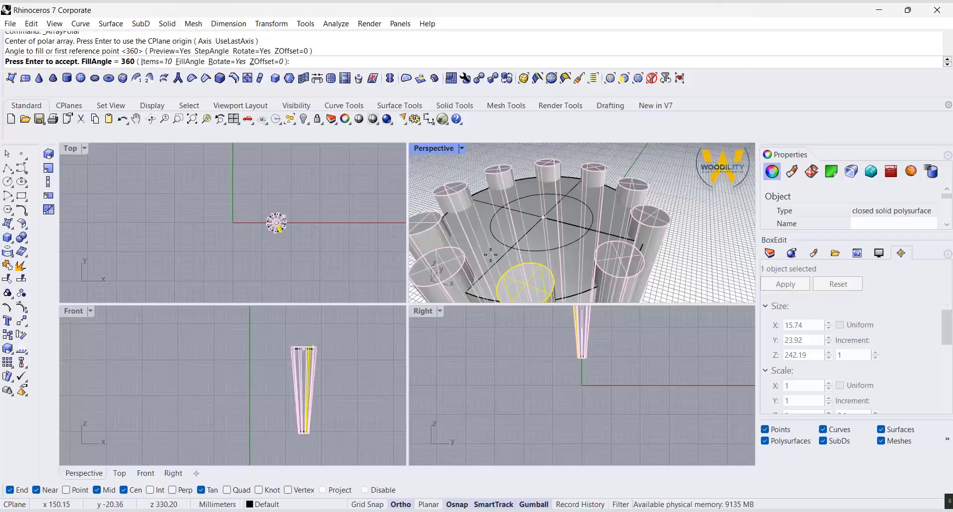
{"action": "key", "text": "Return"}
Subtract all the arrayed pipes from the tapered shaft with Boolean Difference, cutting flutes along its length.
{"action": "left_click", "coordinate": [676, 160]}
{"action": "scroll", "coordinate": [676, 160], "scroll_direction": "down", "scroll_amount": 8}
{"action": "right_click_drag", "start_coordinate": [681, 230], "coordinate": [640, 184]}
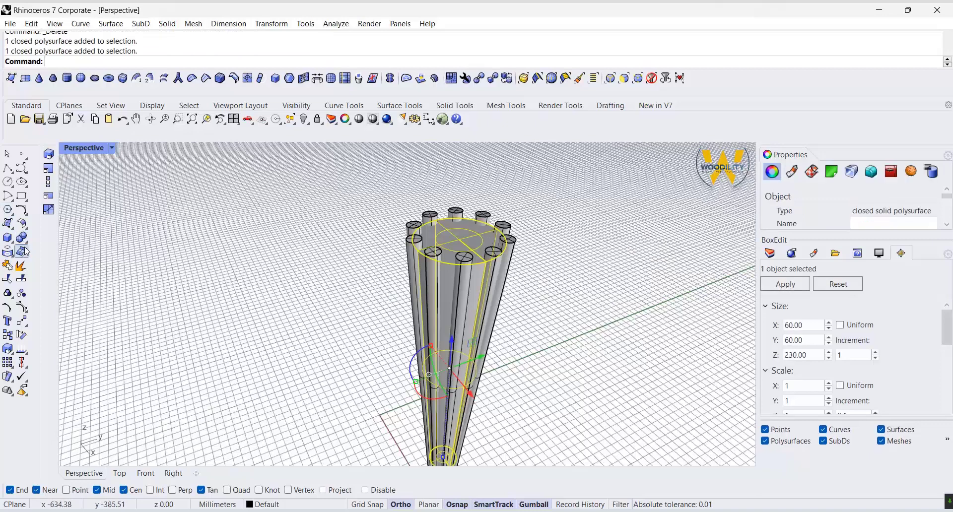
{"action": "left_click", "coordinate": [26, 241]}
{"action": "left_click", "coordinate": [37, 243]}
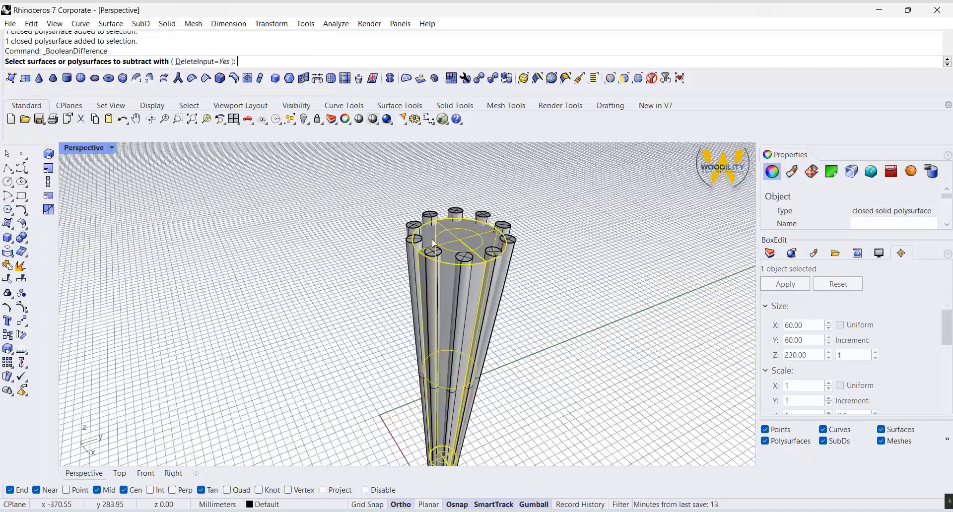
{"action": "left_click", "coordinate": [431, 273]}
{"action": "left_click", "coordinate": [417, 254]}
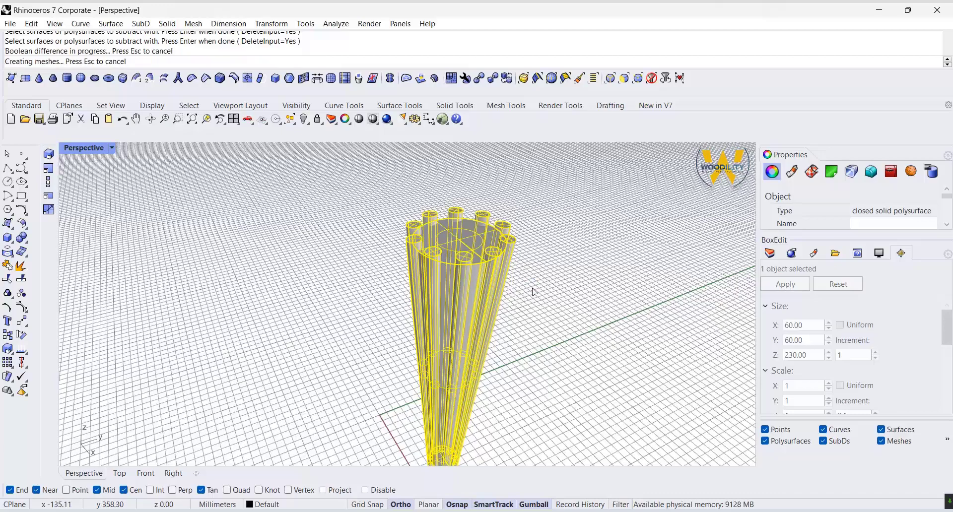
{"action": "left_click", "coordinate": [606, 264]}
{"action": "scroll", "coordinate": [355, 255], "scroll_direction": "down", "scroll_amount": 6}
{"action": "right_click_drag", "start_coordinate": [373, 310], "coordinate": [405, 274]}
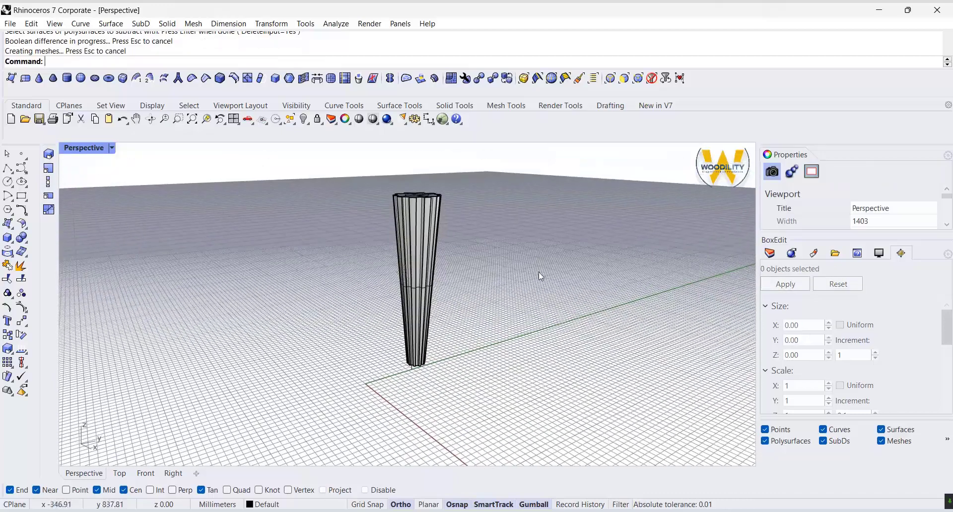
{"action": "right_click", "coordinate": [510, 268]}
{"action": "right_click_drag", "start_coordinate": [501, 263], "coordinate": [410, 194]}
{"action": "scroll", "coordinate": [403, 187], "scroll_direction": "up", "scroll_amount": 3}
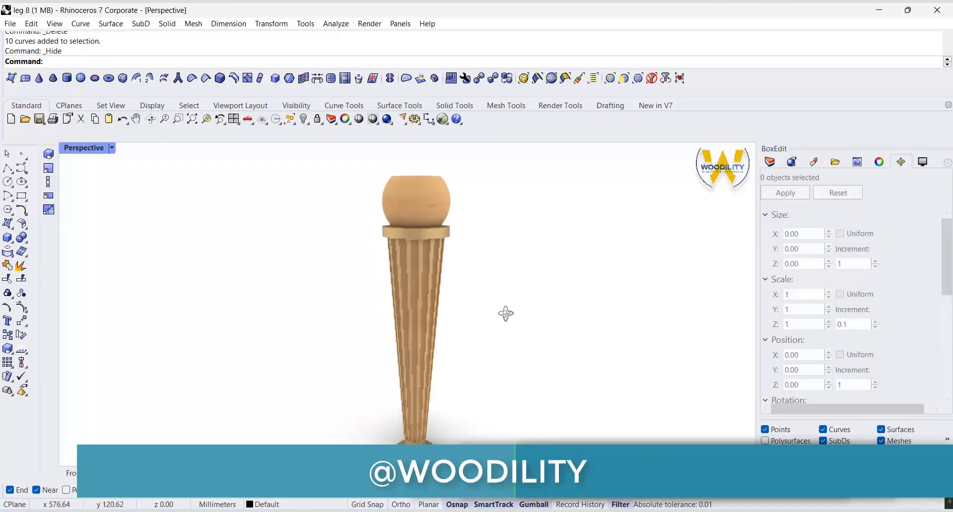